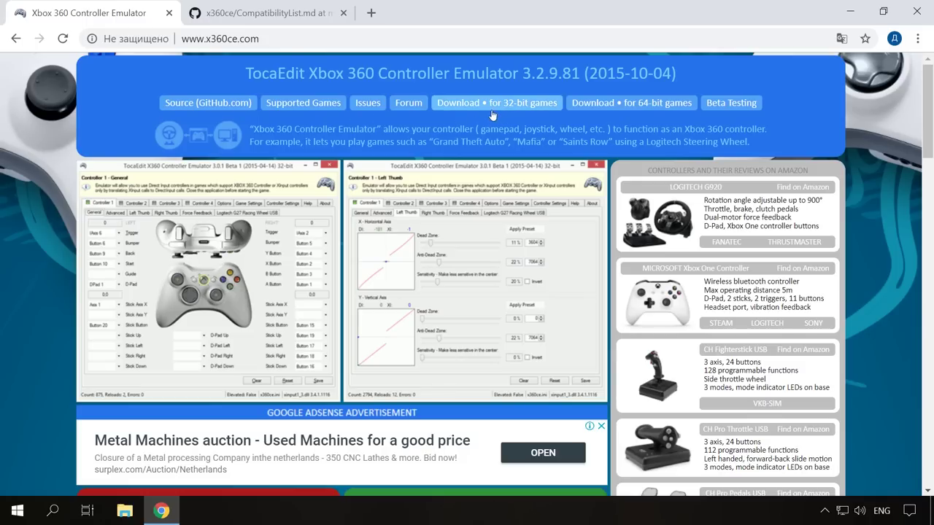
# Step: Download the emulator for 64-bit games and extract x360ce_x64.exe from the archive to the desktop
pyautogui.click(655, 108)
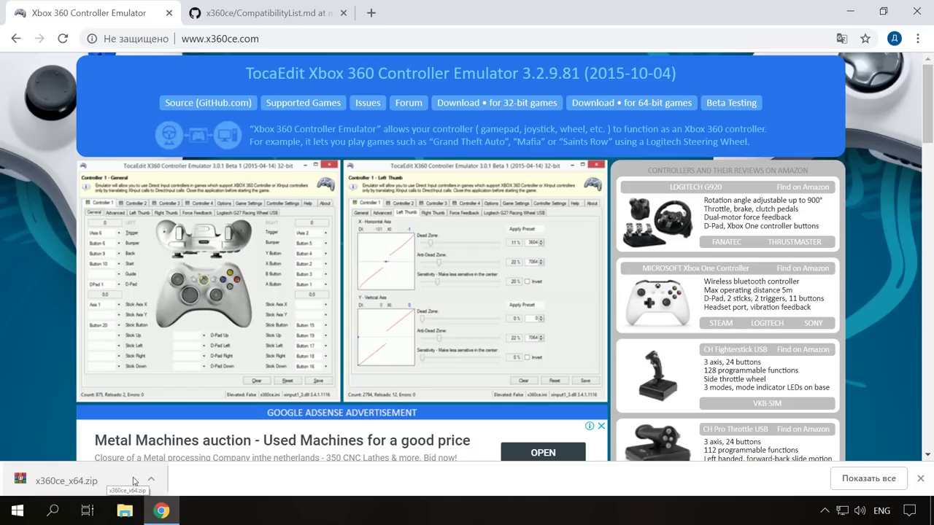
pyautogui.click(111, 481)
pyautogui.rightClick(283, 390)
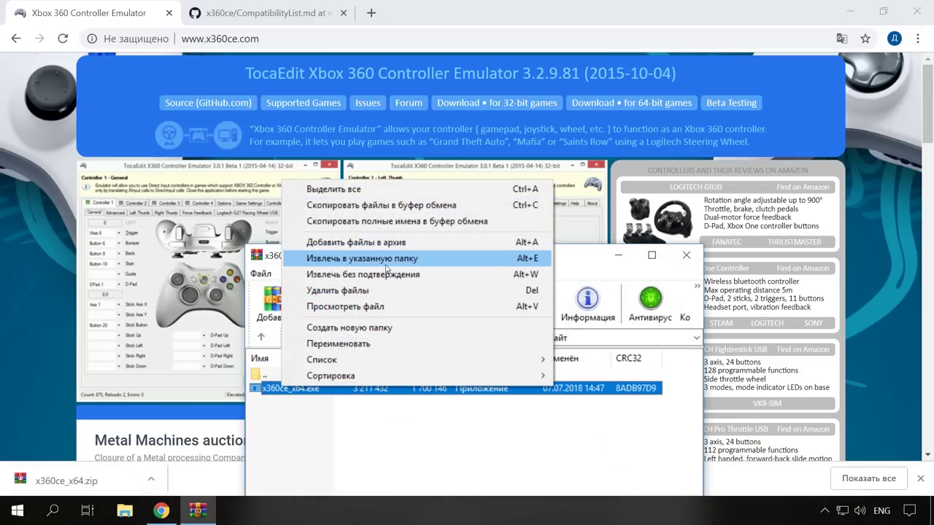
pyautogui.click(383, 262)
pyautogui.click(542, 246)
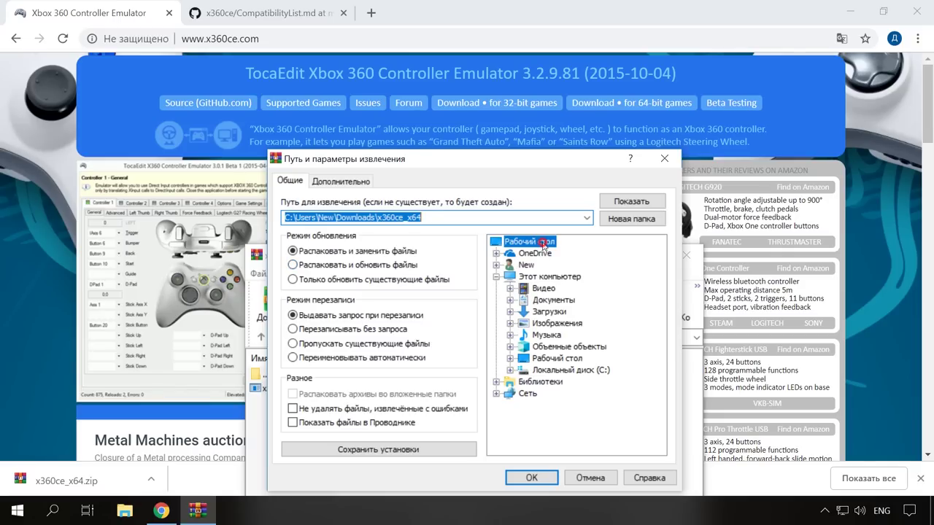
pyautogui.click(531, 477)
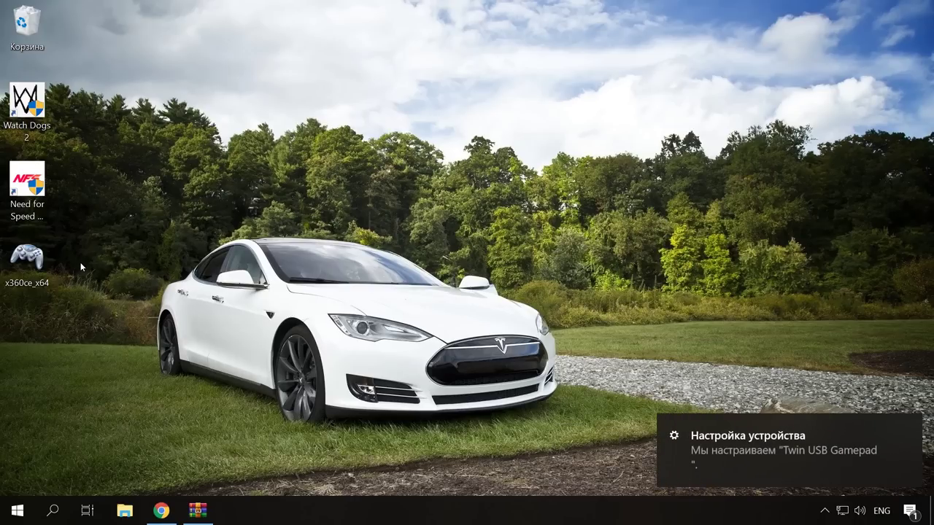
# Step: Check the connected Twin USB Gamepad in the Windows device settings and among the HID devices in Device Manager
pyautogui.click(919, 507)
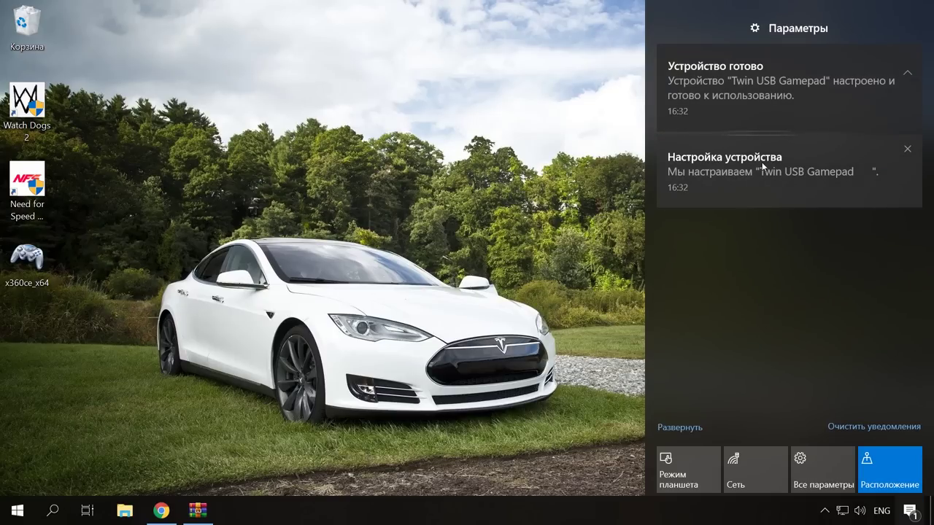
pyautogui.click(761, 119)
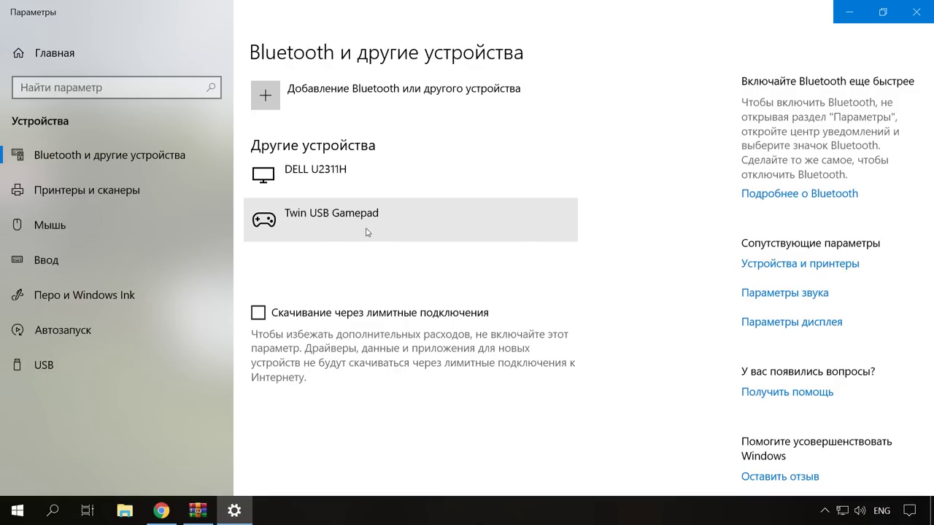
pyautogui.rightClick(18, 511)
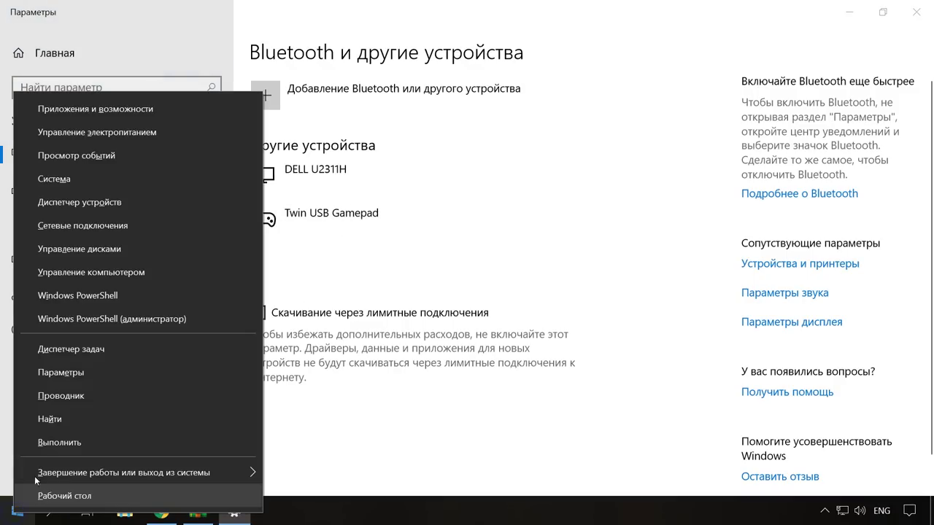
pyautogui.click(121, 203)
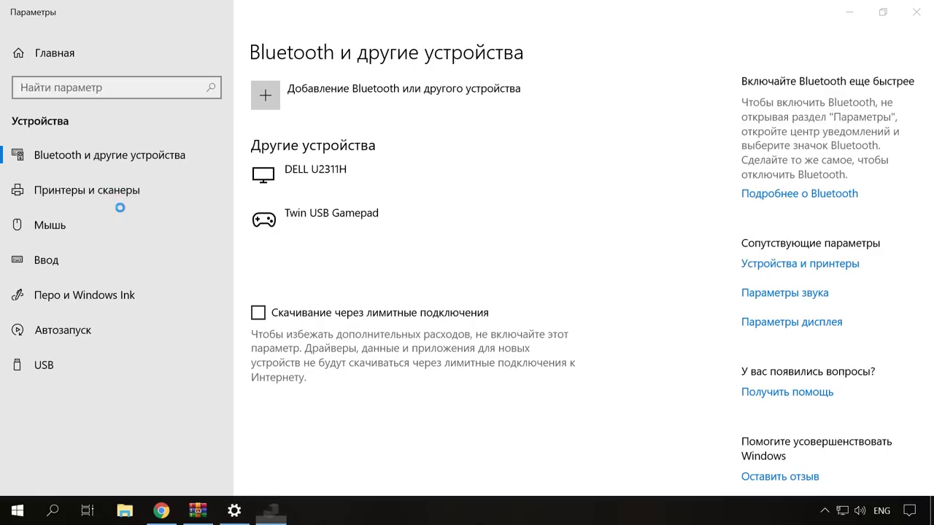
pyautogui.click(81, 351)
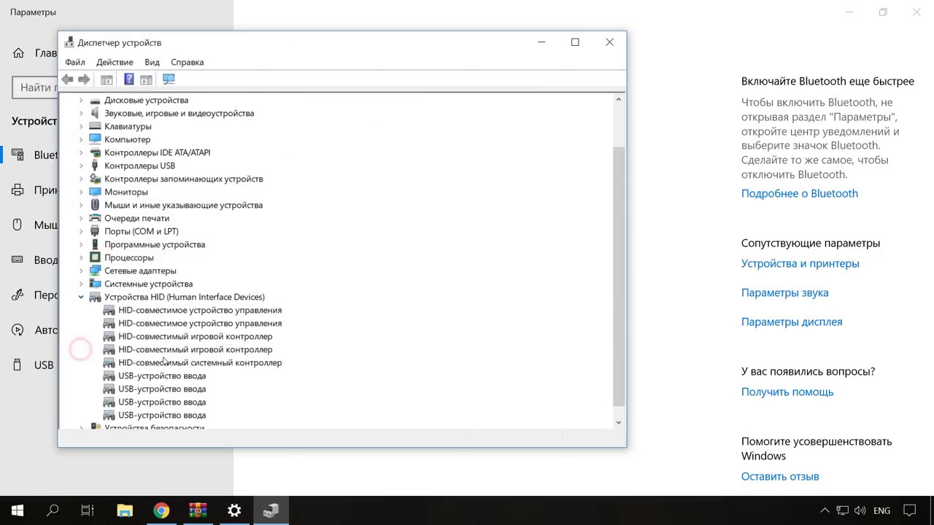
pyautogui.click(232, 324)
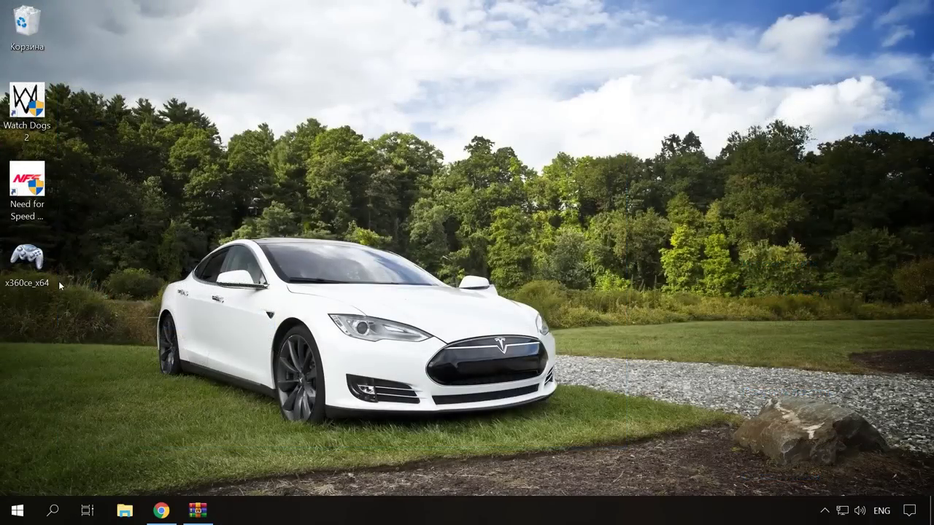
# Step: Run x360ce_x64 as administrator, dismiss the system error and create the missing xinput1_3.dll file
pyautogui.rightClick(29, 263)
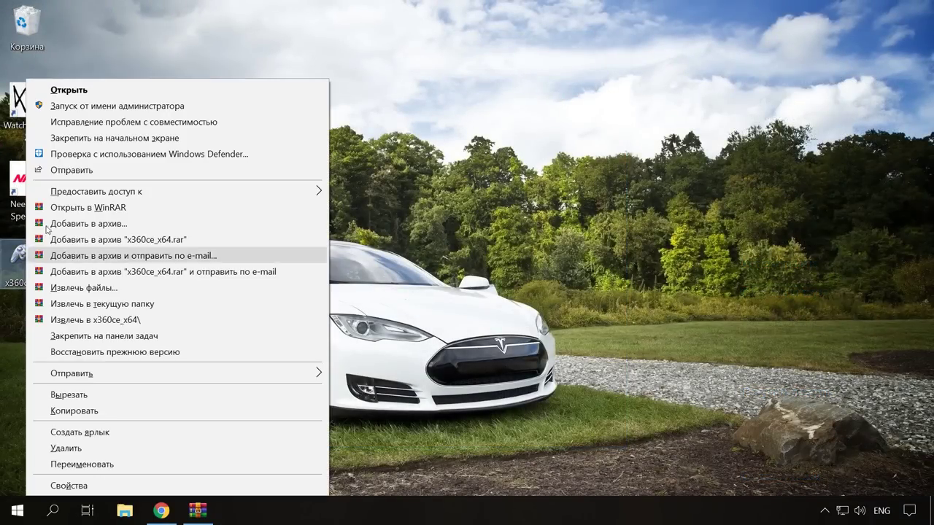
pyautogui.click(120, 107)
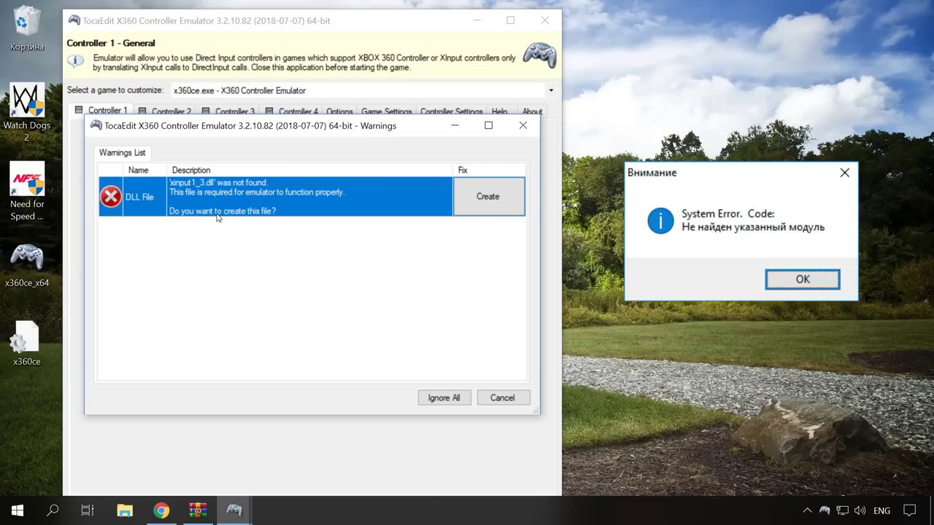
pyautogui.press('Return')
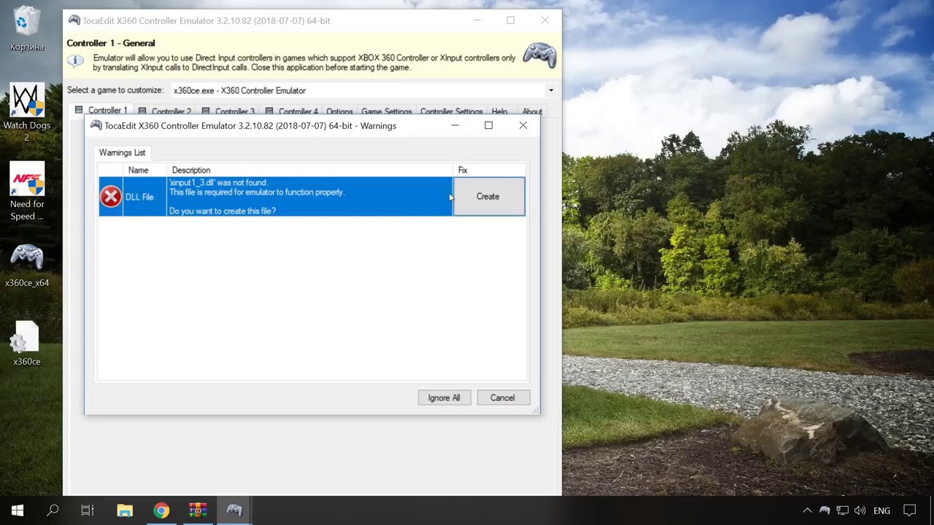
pyautogui.click(499, 204)
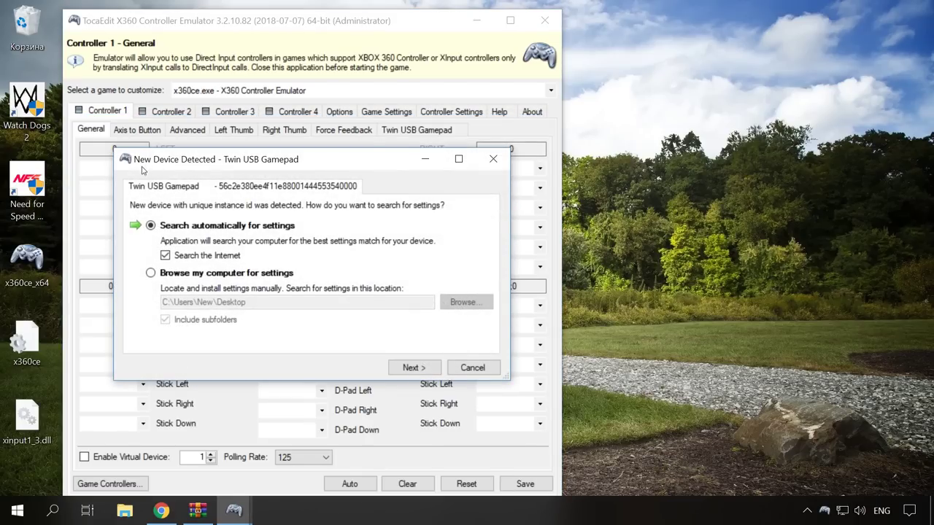
# Step: Search automatically, including online, for settings for the detected Twin USB Gamepad devices and finish their setup
pyautogui.click(413, 367)
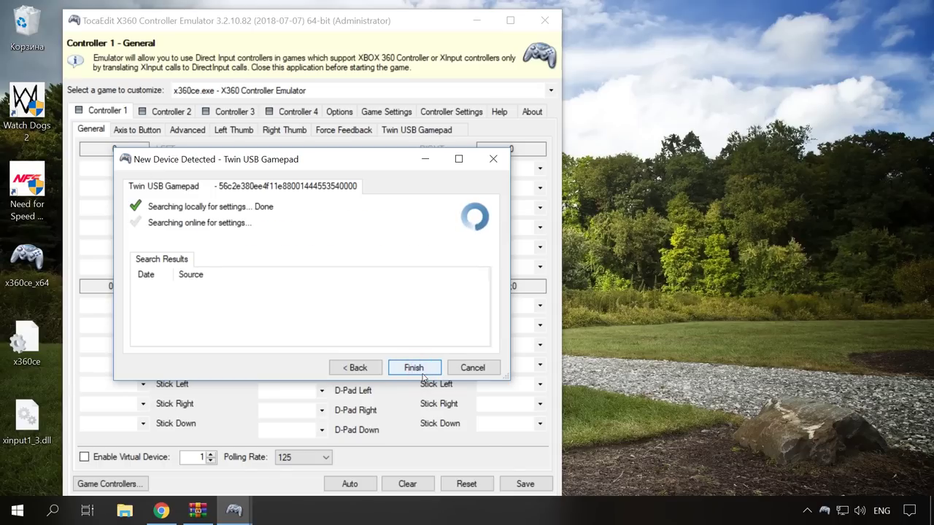
pyautogui.click(414, 370)
pyautogui.click(413, 367)
pyautogui.click(413, 369)
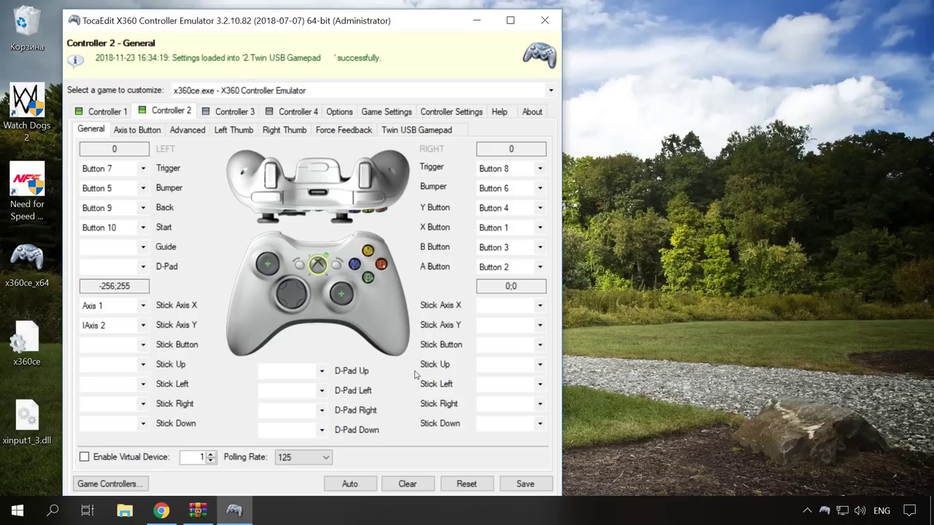
# Step: Review the most popular settings for the connected controllers in the controller settings
pyautogui.click(446, 111)
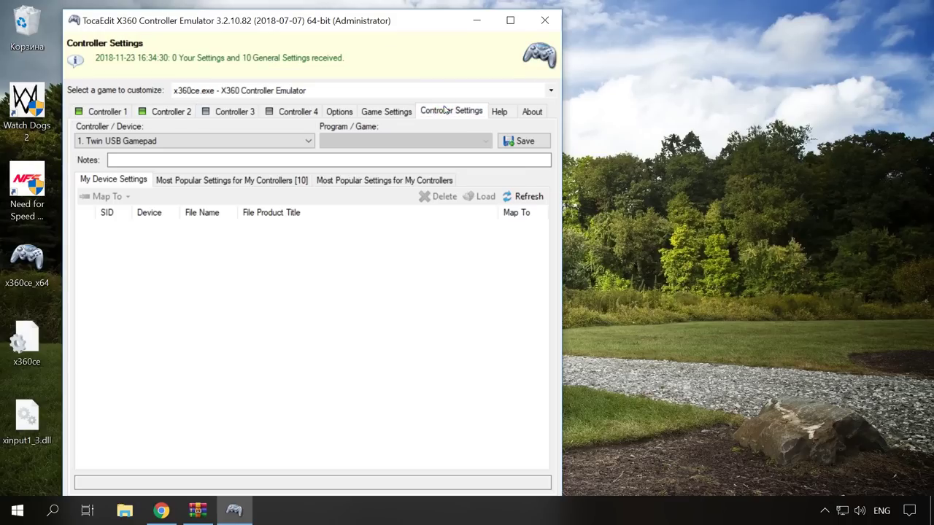
pyautogui.click(227, 182)
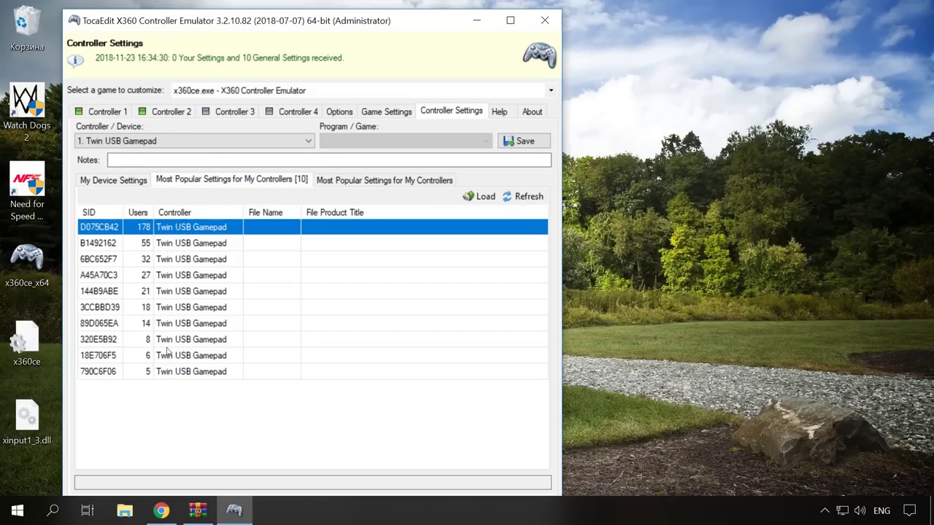
# Step: Record Button 1 as the Y Button mapping for Controller 1 and save the configuration
pyautogui.click(101, 113)
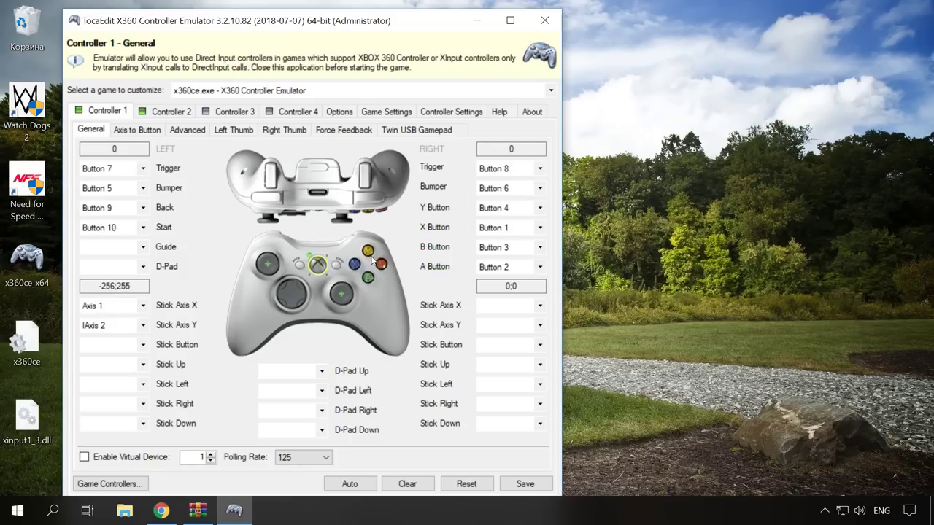
pyautogui.click(539, 208)
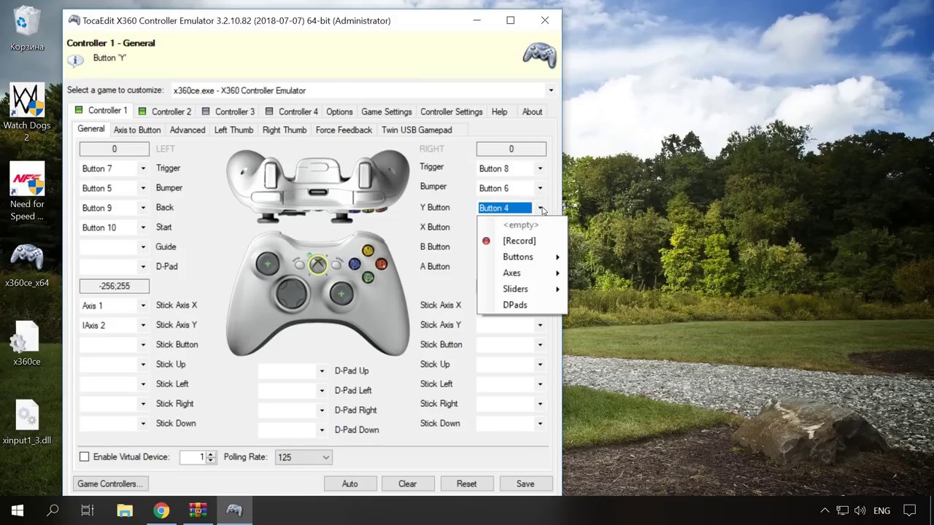
pyautogui.click(517, 243)
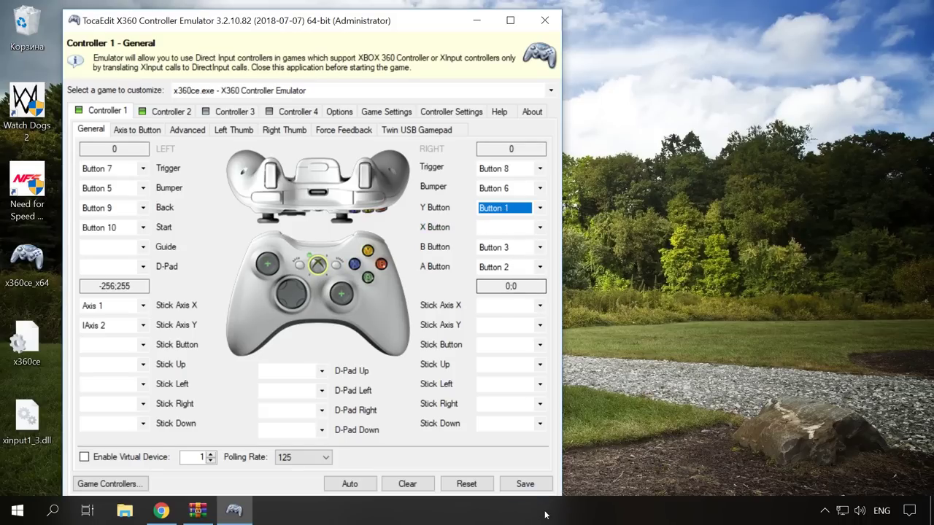
pyautogui.click(525, 487)
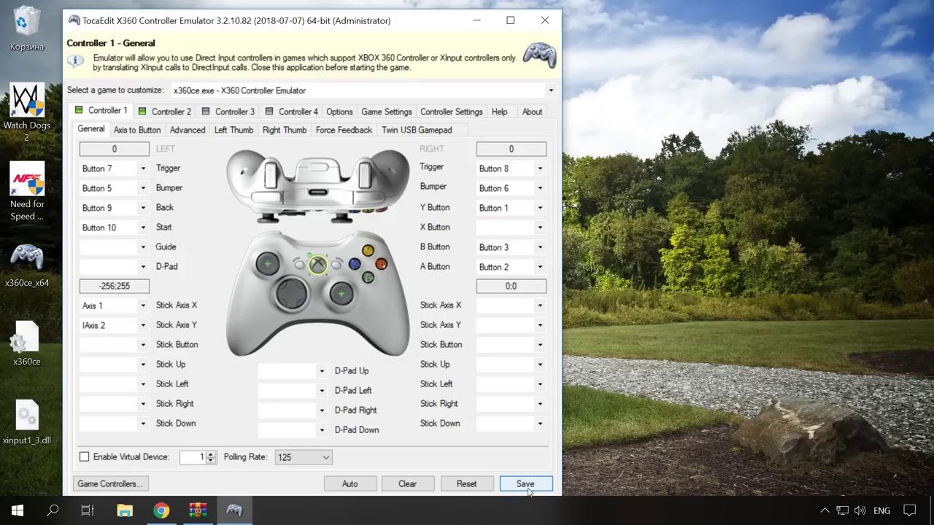
# Step: Examine Controller 1's left and right thumb axis settings, save, and return to its general mapping
pyautogui.click(244, 135)
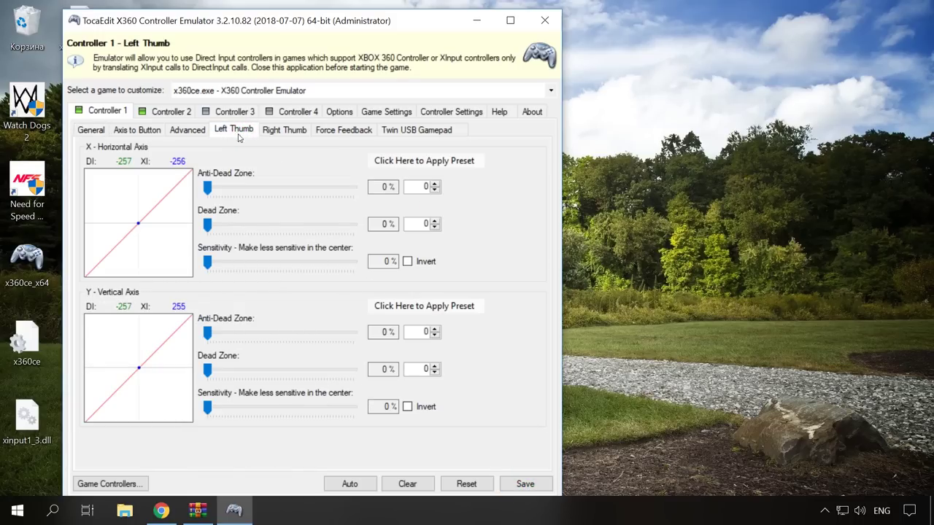
pyautogui.click(297, 137)
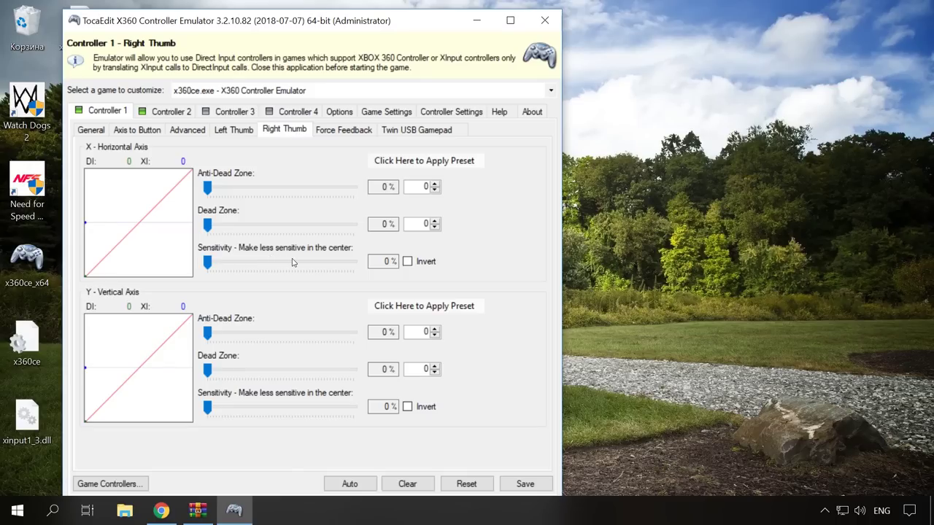
pyautogui.click(521, 484)
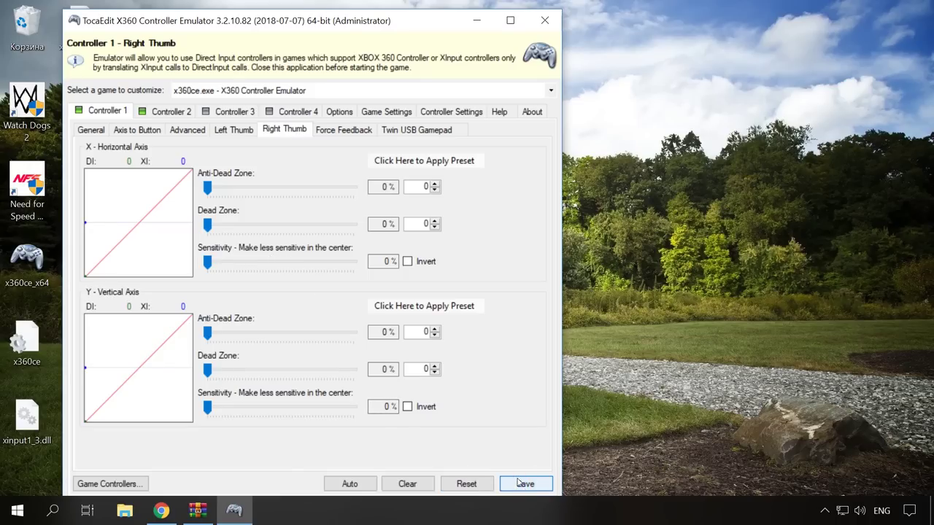
pyautogui.click(90, 110)
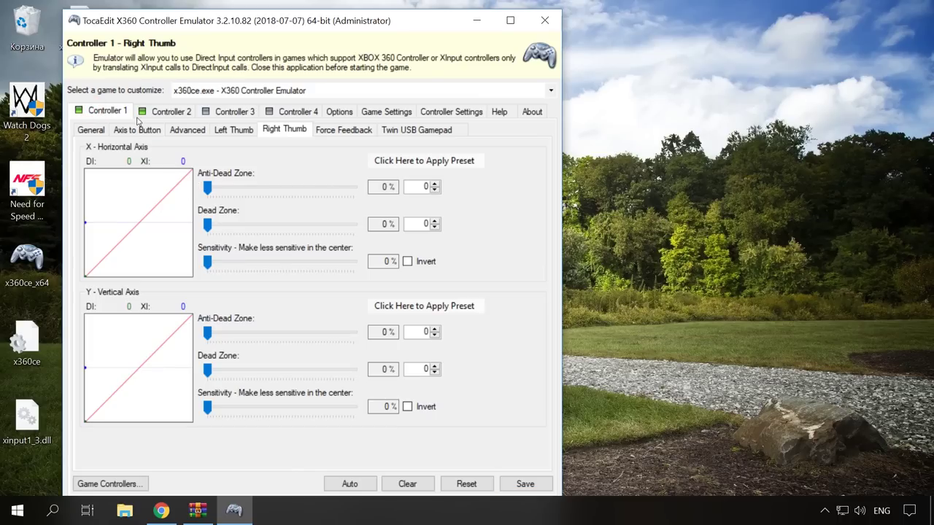
pyautogui.click(92, 130)
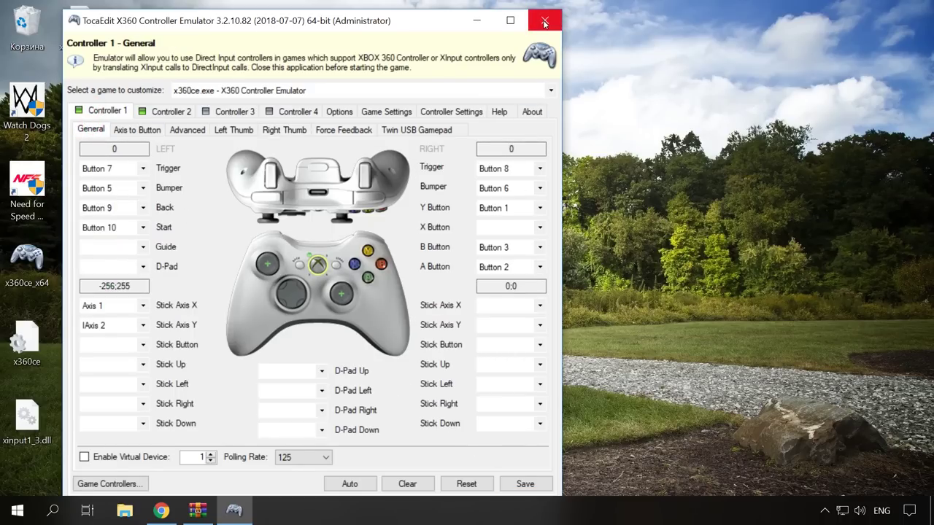
# Step: Close the emulator and copy x360ce and xinput1_3.dll from the desktop into the Need for Speed Payback game folder
pyautogui.click(543, 22)
pyautogui.moveTo(73, 319); pyautogui.dragTo(40, 448)
pyautogui.rightClick(32, 342)
pyautogui.click(87, 254)
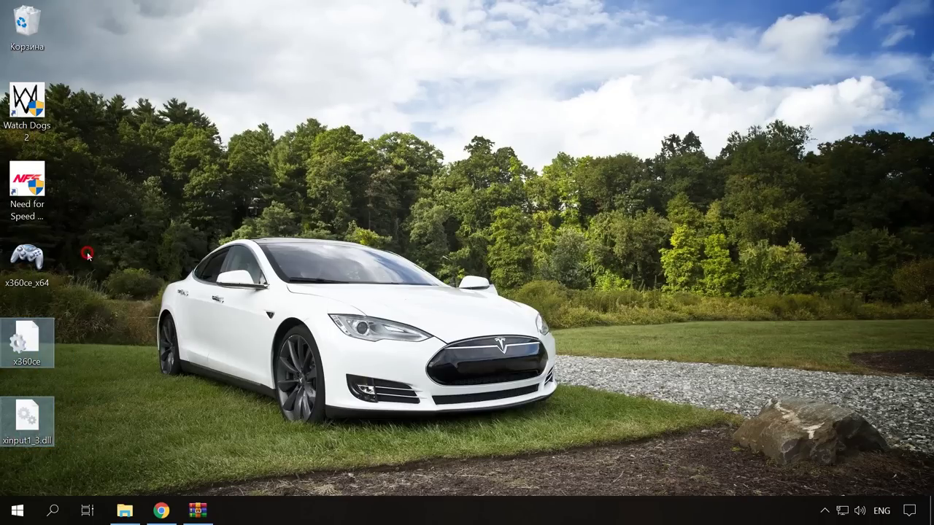
pyautogui.click(125, 511)
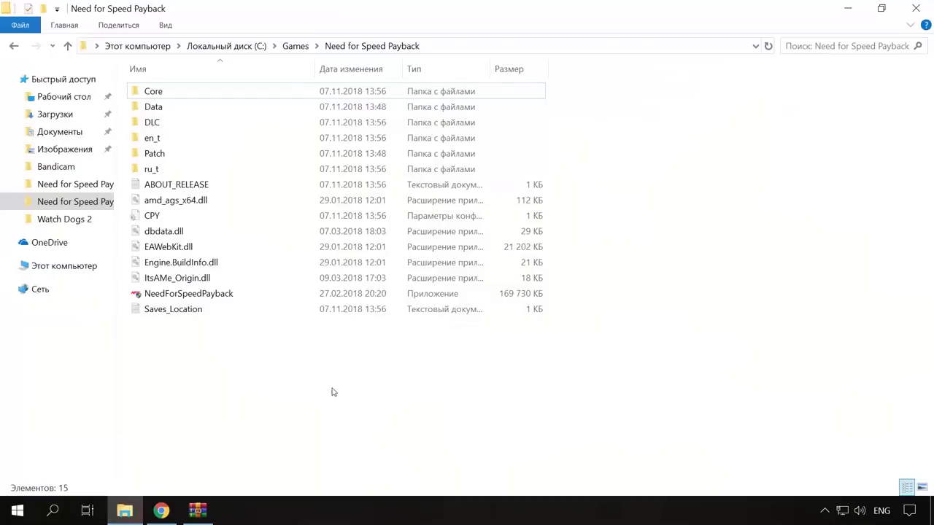
pyautogui.rightClick(255, 347)
pyautogui.click(295, 239)
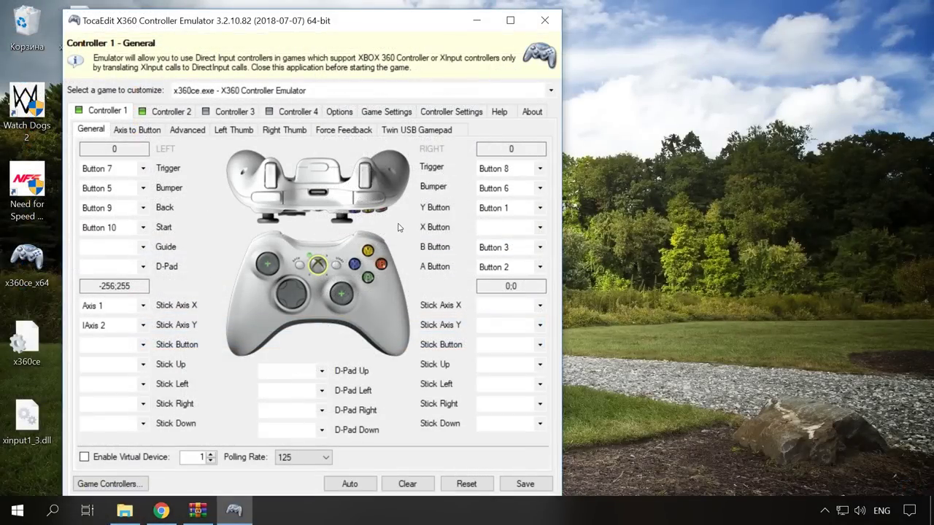
# Step: Add NeedForSpeedPayback.exe from the Need for Speed Payback folder to the emulator's game settings
pyautogui.click(395, 114)
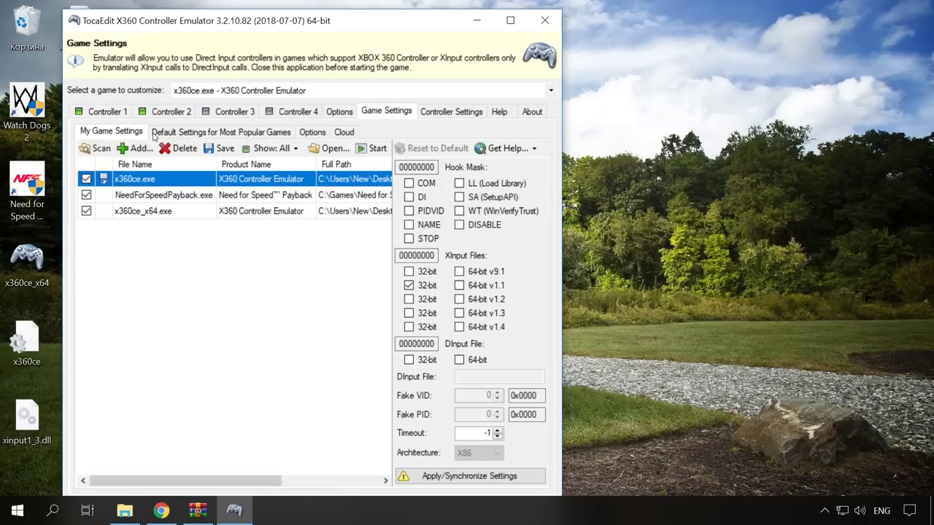
pyautogui.click(132, 151)
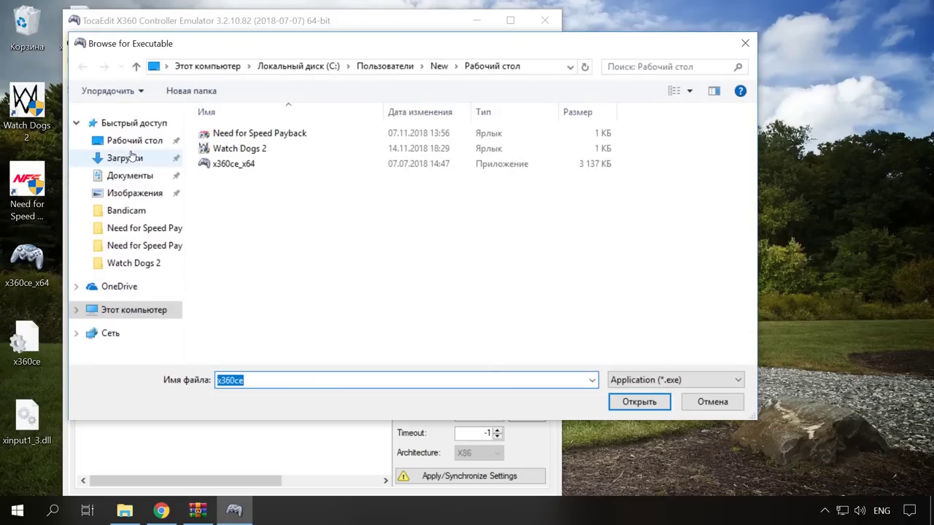
pyautogui.click(144, 246)
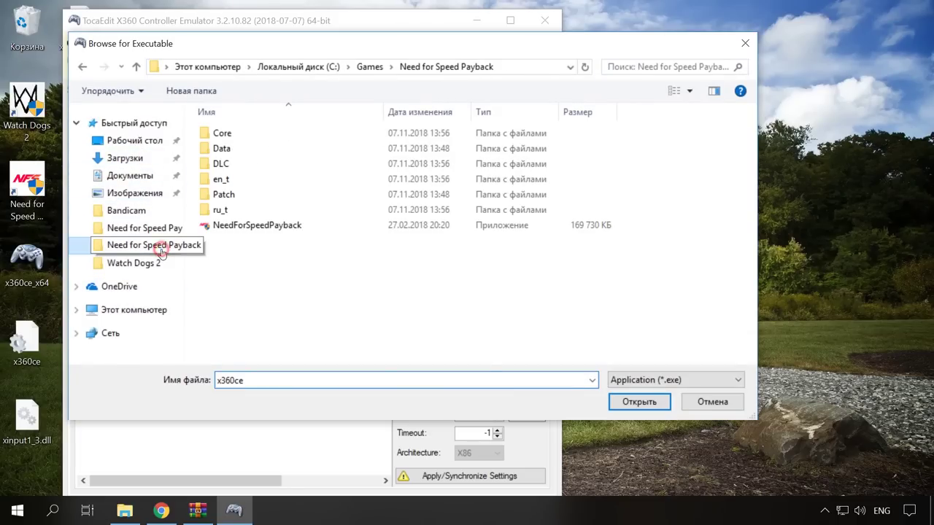
pyautogui.click(646, 403)
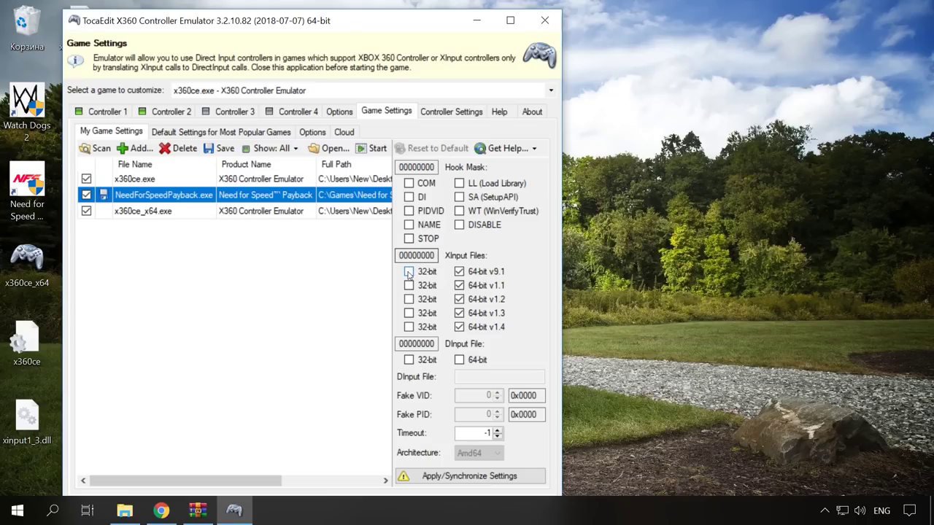
# Step: Enable the 64-bit v9.1 XInput file and the COM hook mask for NeedForSpeedPayback.exe
pyautogui.click(460, 273)
pyautogui.click(421, 185)
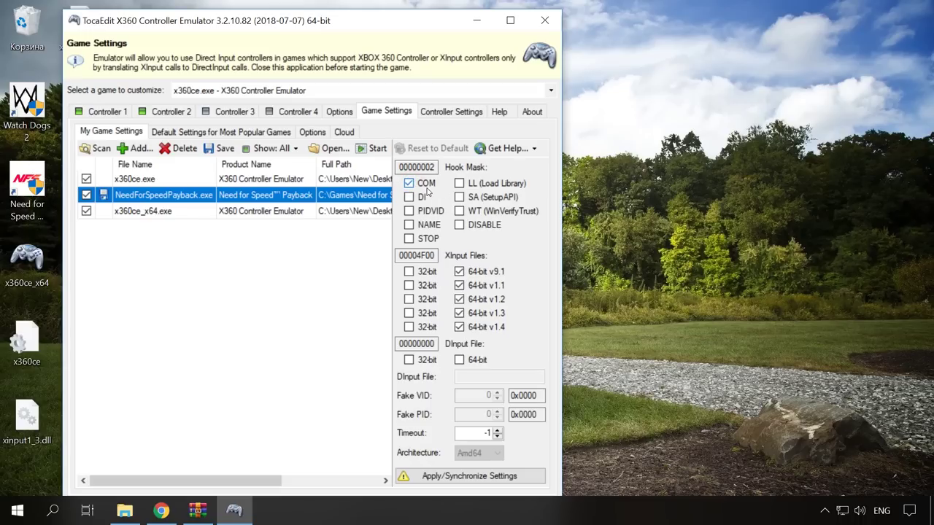
# Step: Apply and synchronize the NeedForSpeedPayback.exe settings to the game folder, accepting the missing XInput files
pyautogui.click(481, 476)
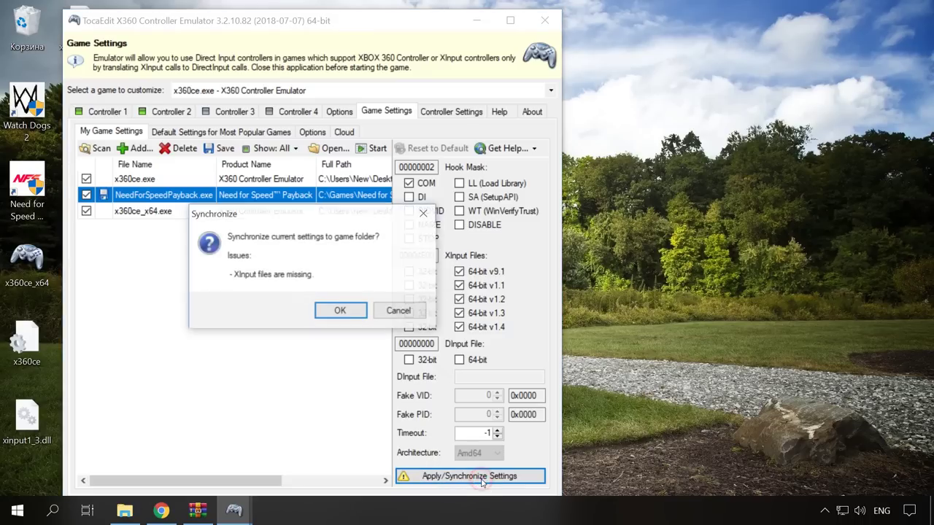
pyautogui.click(344, 313)
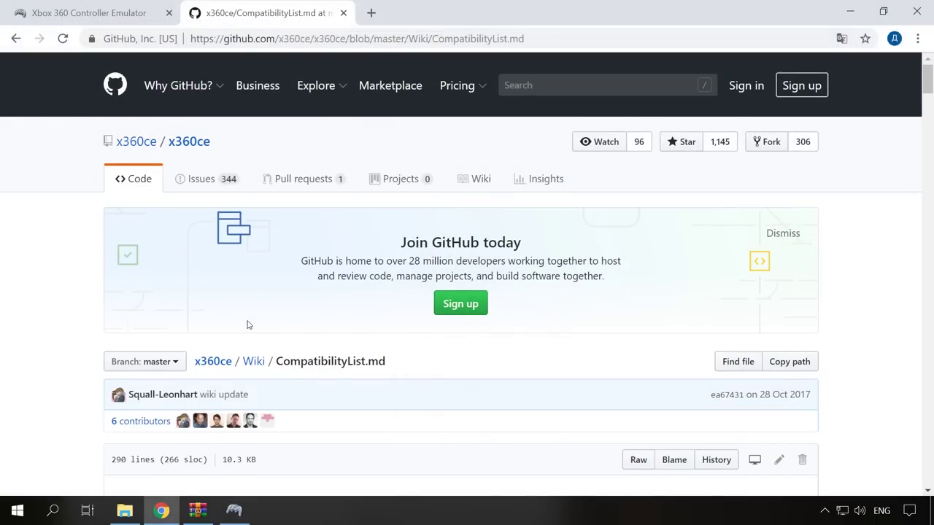
# Step: Switch to Chrome and examine the x360ce compatibility list on GitHub for Need for Speed titles and their hook modes
pyautogui.scroll(-4, 246, 325)
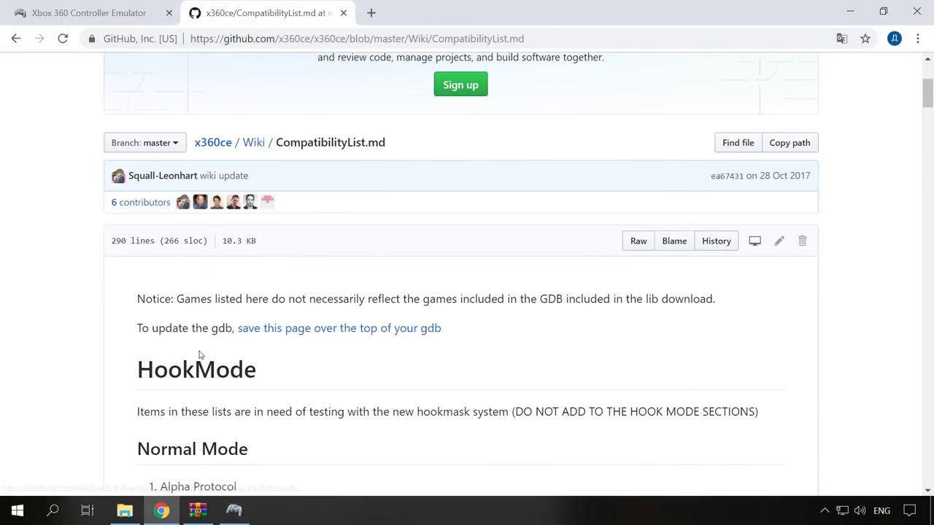
pyautogui.scroll(-7, 243, 332)
pyautogui.scroll(-12, 191, 302)
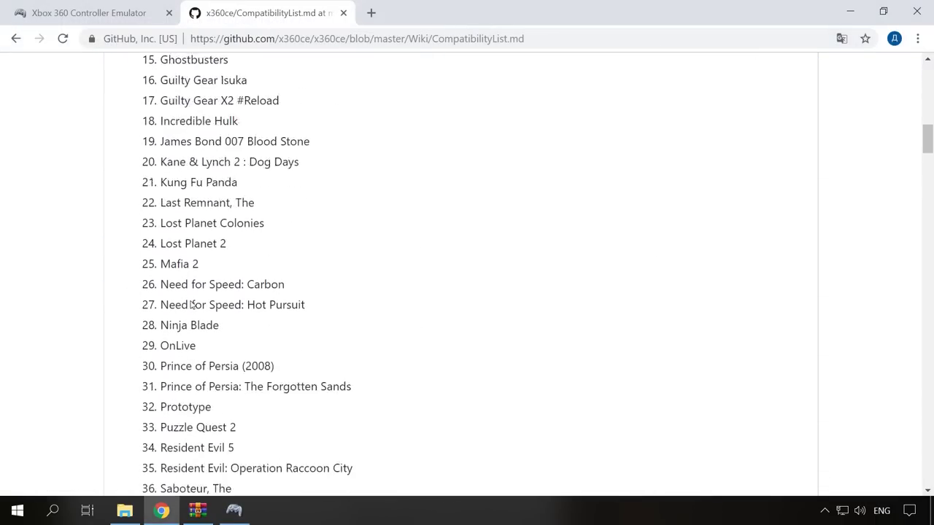
pyautogui.scroll(-5, 190, 299)
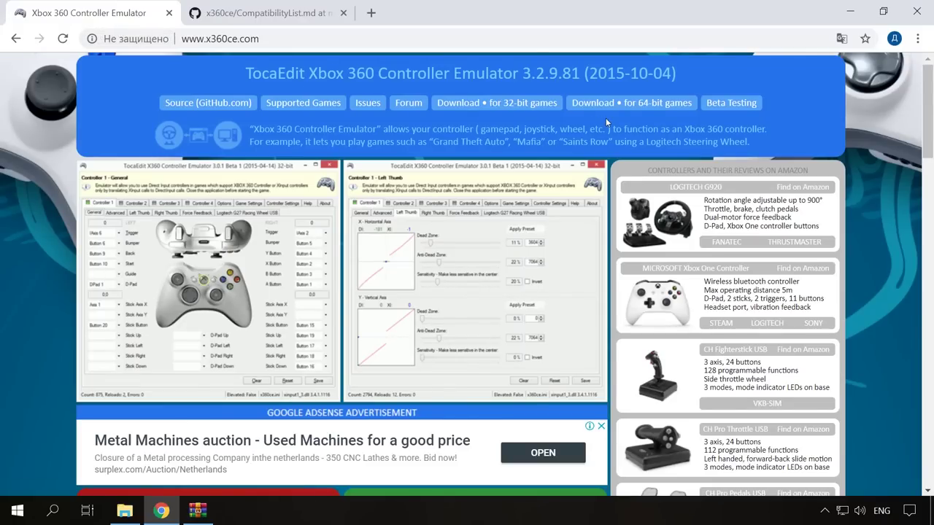
# Step: Download the x360ce 4.8.0.14 Alpha (32/64-bit) archive, x360ce.zip, from the Beta Testing page linked on x360ce.com
pyautogui.click(744, 112)
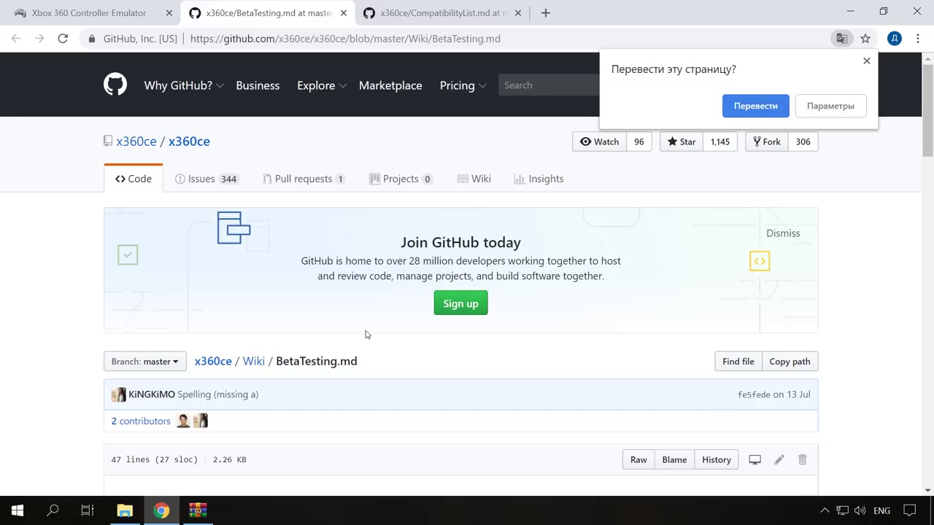
pyautogui.click(866, 62)
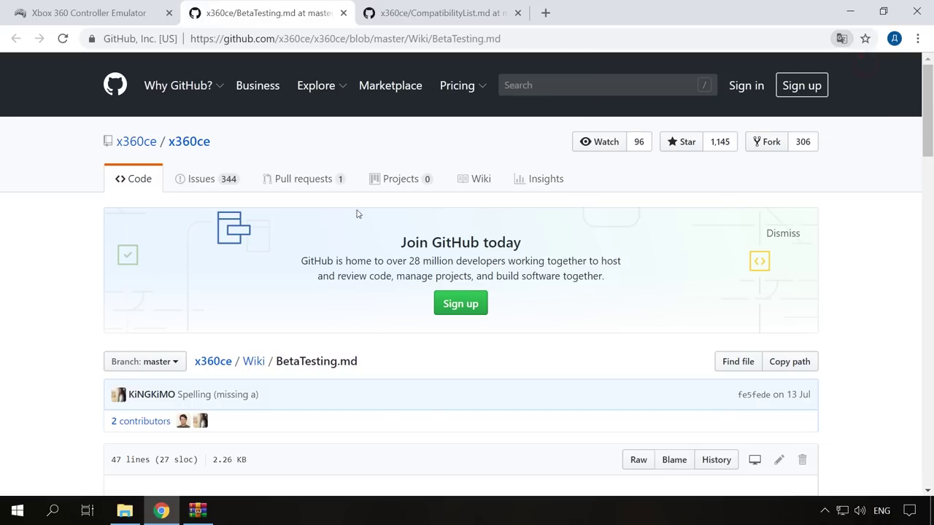
pyautogui.scroll(-5, 279, 341)
pyautogui.scroll(-2, 279, 340)
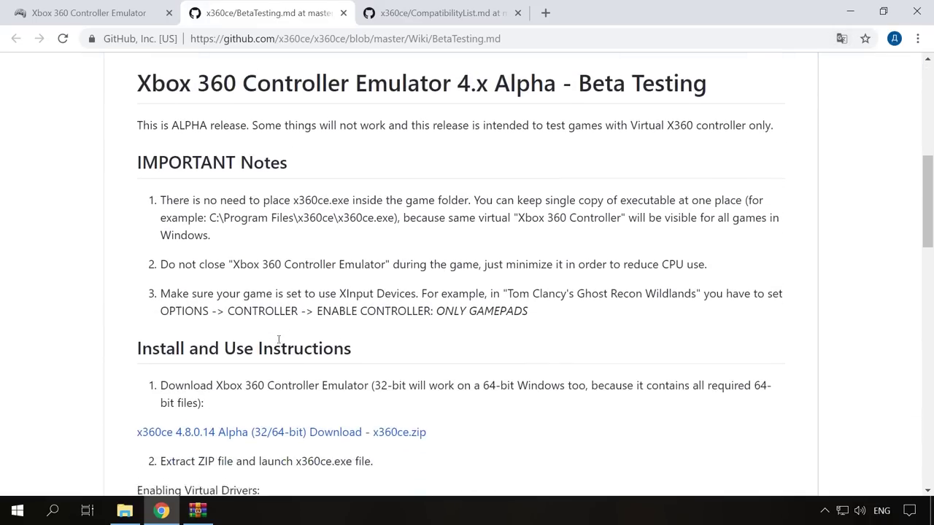
pyautogui.click(345, 367)
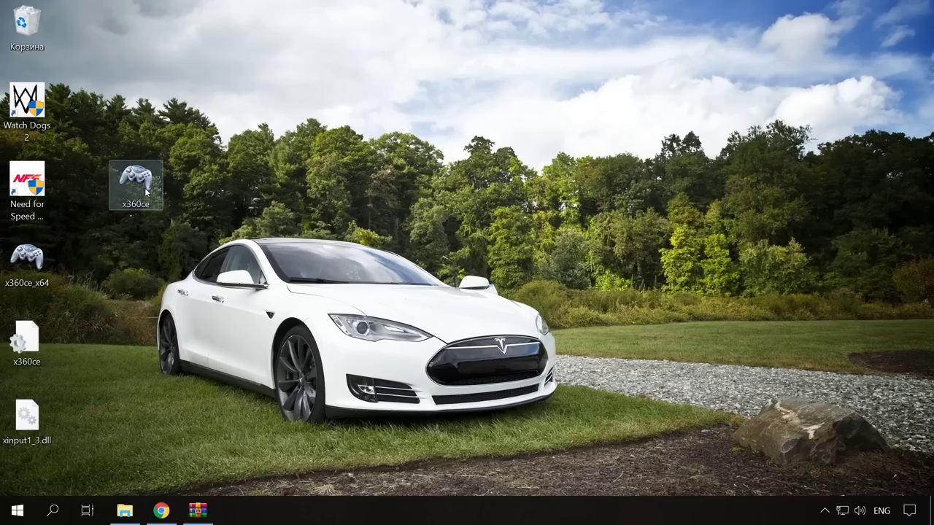
# Step: Launch the x360ce 4.8.0.14 Alpha from the desktop in full-window size and add NeedForSpeedPayback.exe from the Need for Speed Payback folder
pyautogui.doubleClick(146, 191)
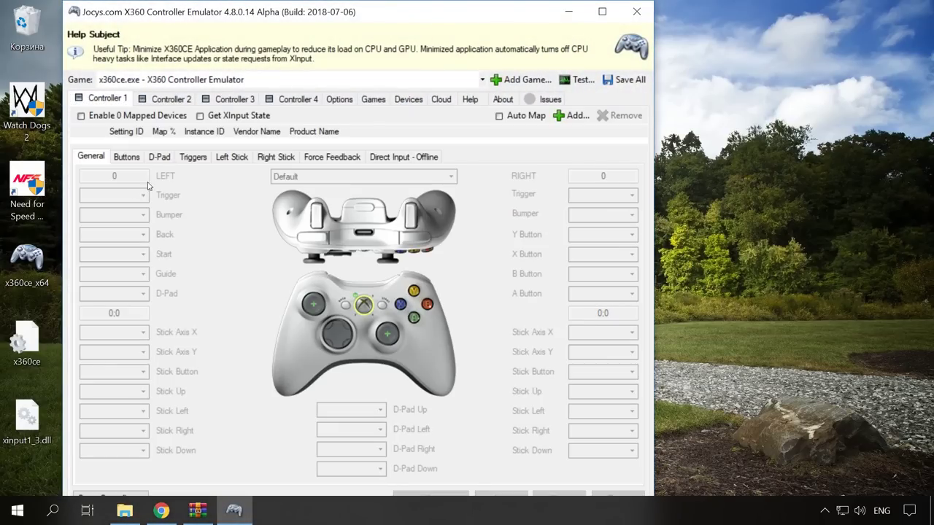
pyautogui.click(602, 11)
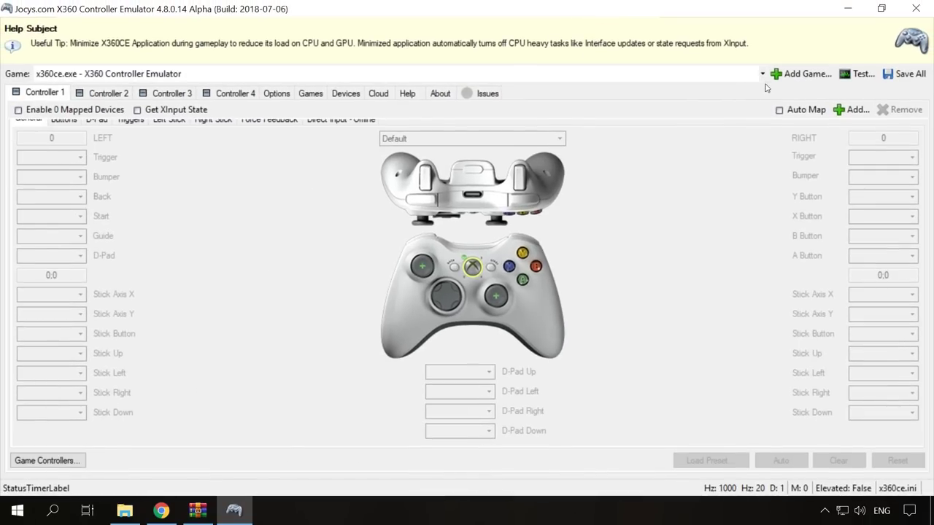
pyautogui.click(807, 77)
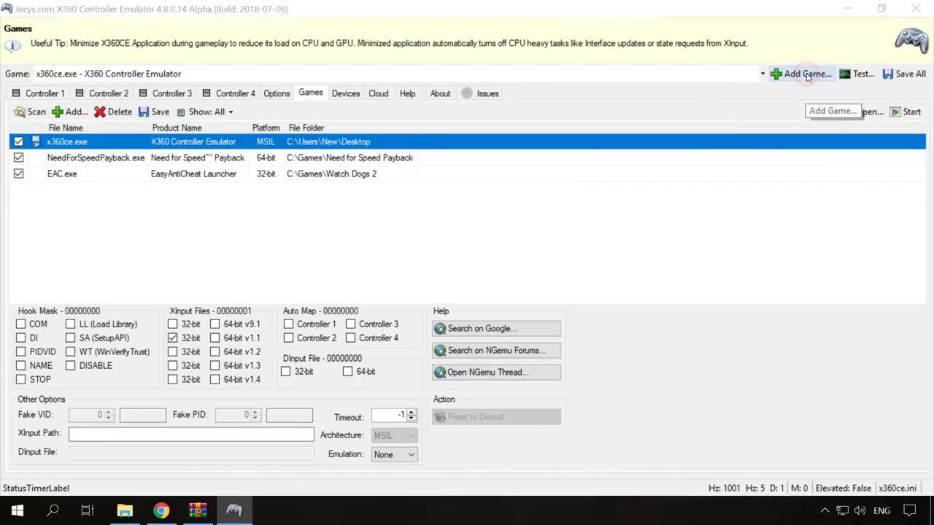
pyautogui.click(99, 230)
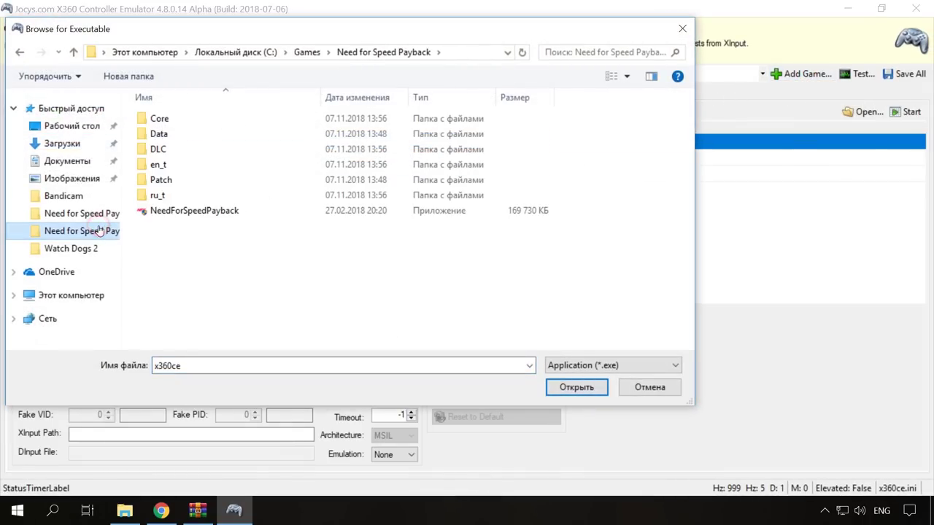
pyautogui.click(194, 211)
pyautogui.click(574, 389)
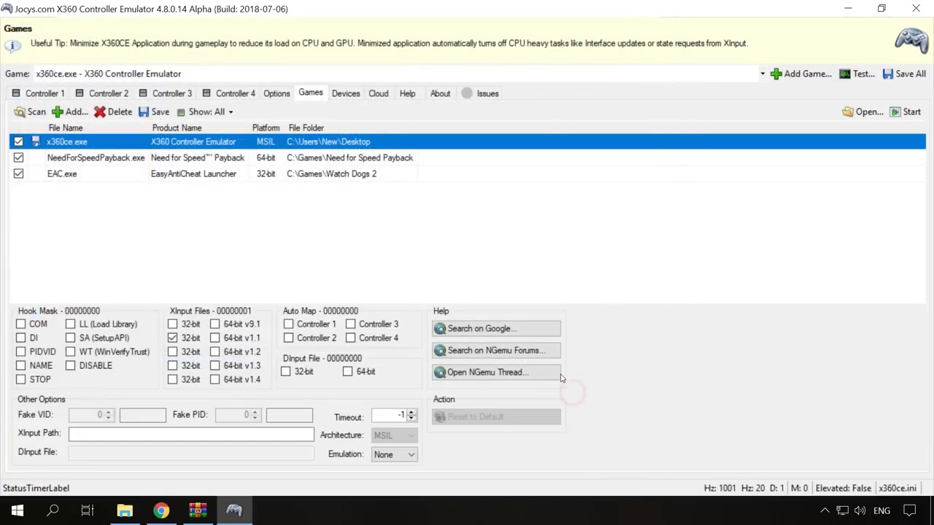
# Step: Check the target path in the Need for Speed Payback desktop shortcut's properties and close them without changes
pyautogui.click(859, 15)
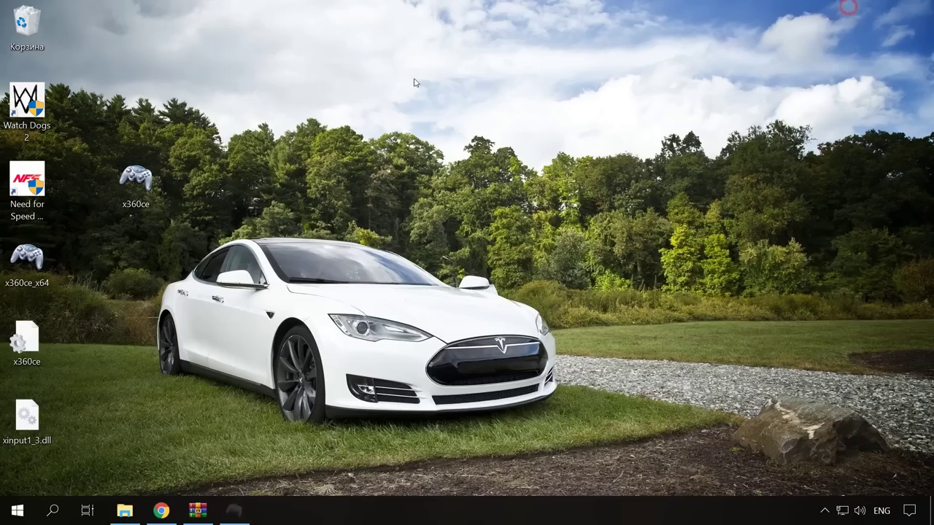
pyautogui.rightClick(32, 208)
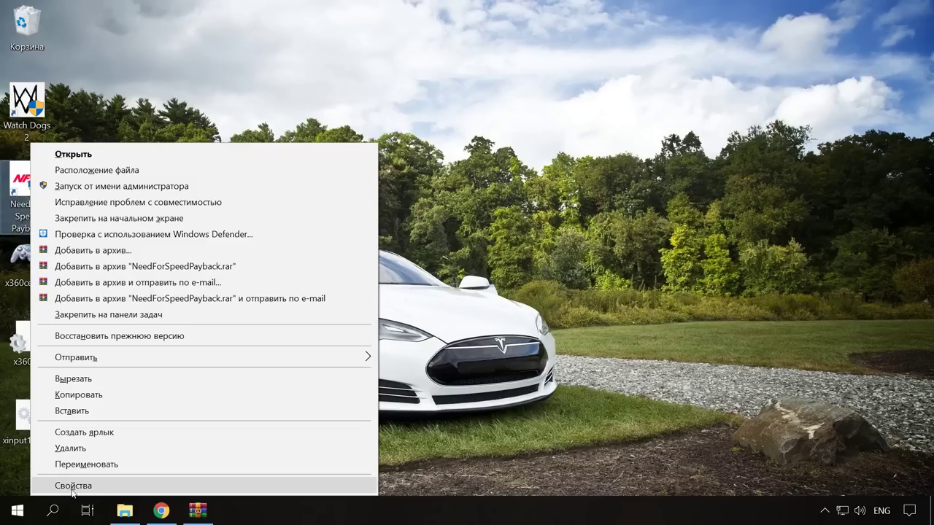
pyautogui.click(90, 487)
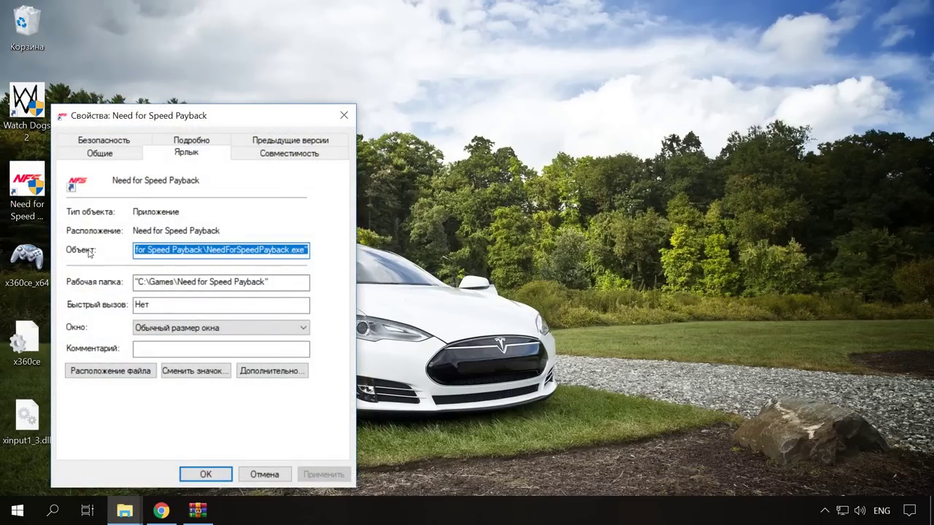
pyautogui.moveTo(181, 255); pyautogui.dragTo(340, 260)
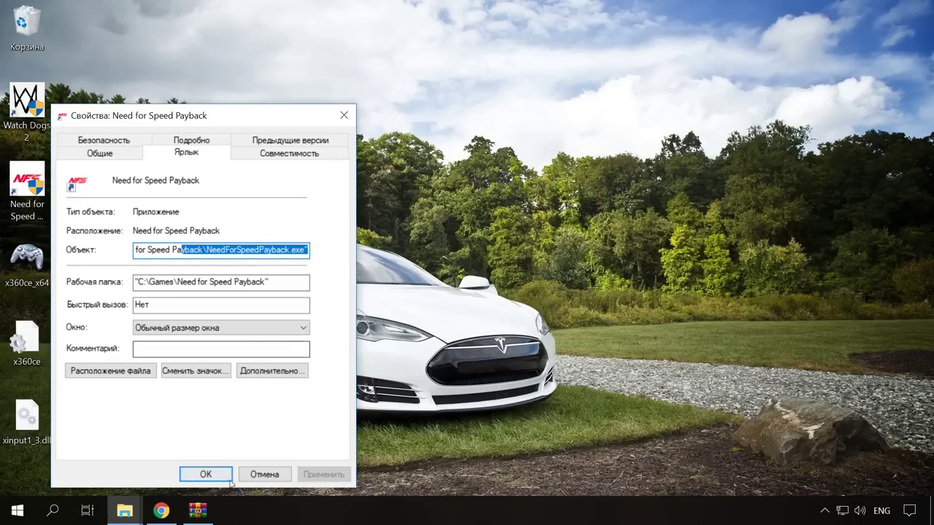
pyautogui.click(251, 478)
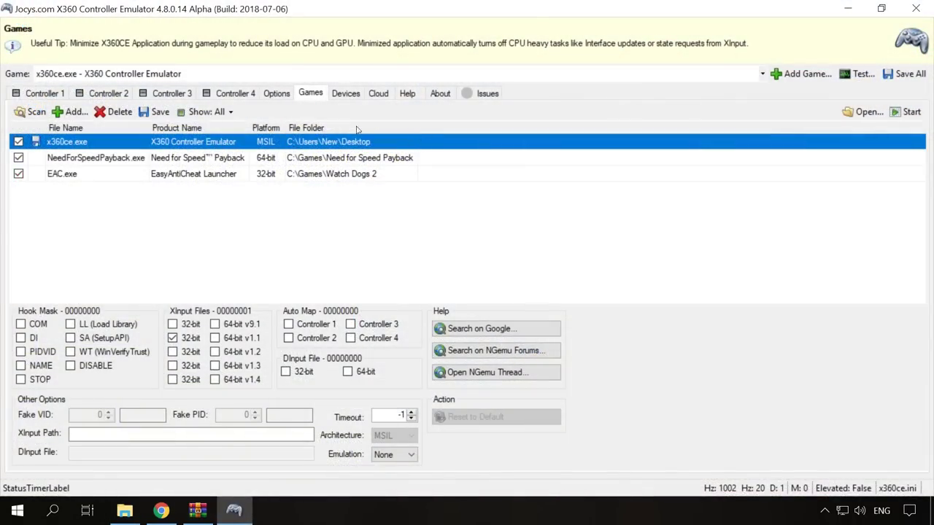
# Step: Return to the emulator and map the first Twin USB Gamepad to Controller 1
pyautogui.click(45, 94)
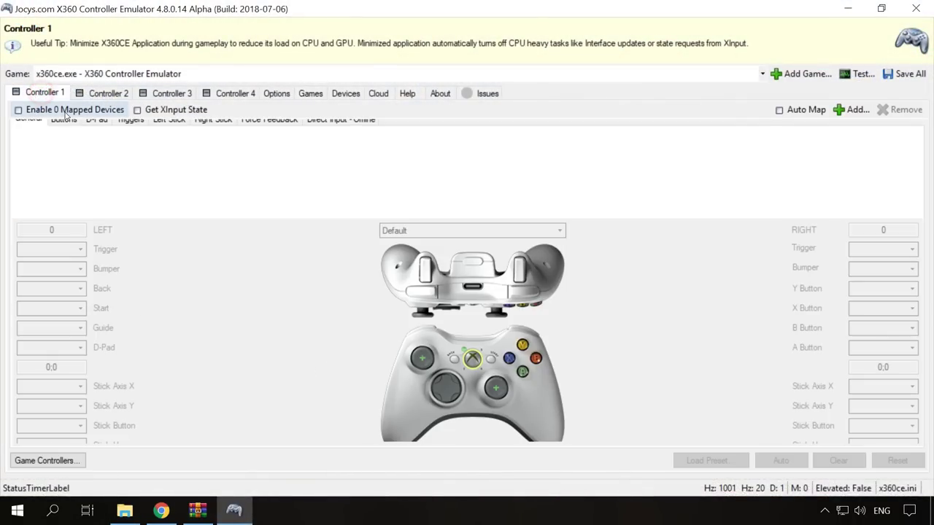
pyautogui.click(852, 110)
pyautogui.click(406, 217)
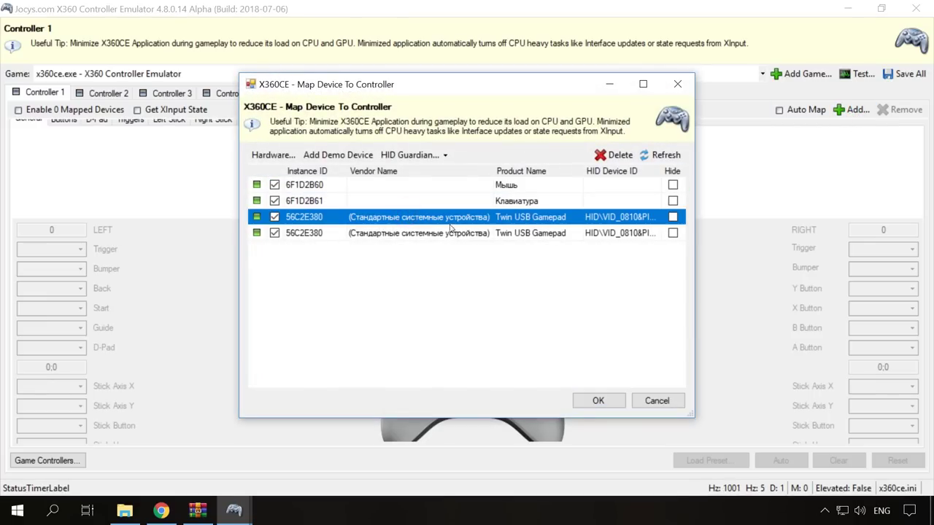
pyautogui.click(599, 401)
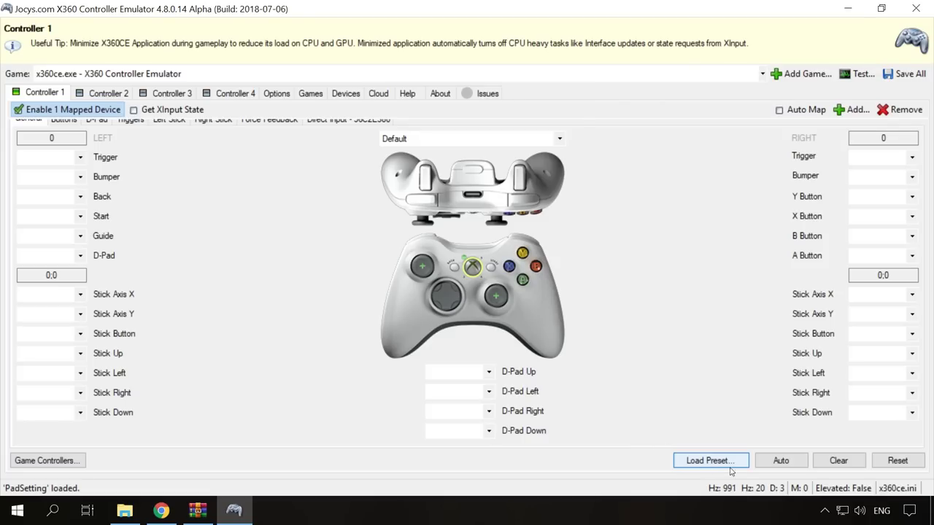
# Step: Fill in Controller 1's button and axis mapping automatically and save all emulator settings
pyautogui.click(785, 466)
pyautogui.click(495, 277)
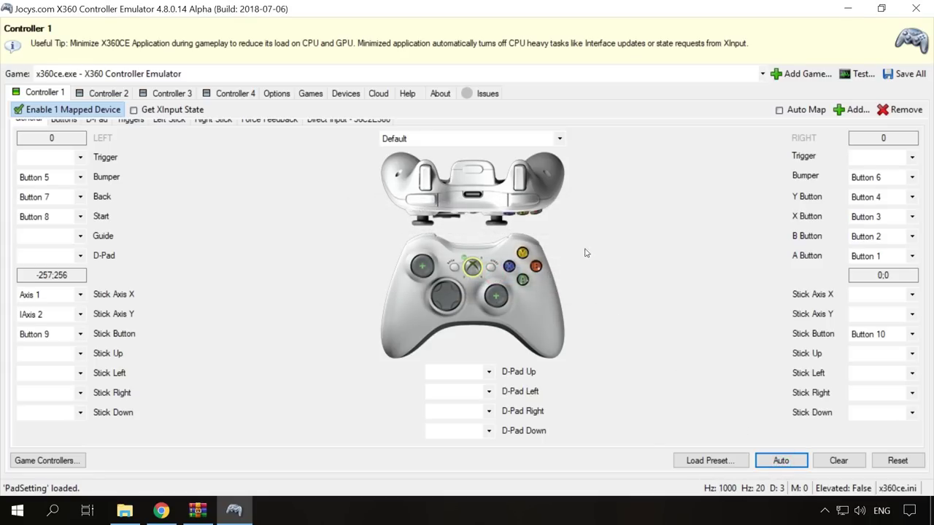
pyautogui.click(912, 78)
# Step: Minimize the emulator and launch Need for Speed Payback from its desktop shortcut
pyautogui.click(848, 9)
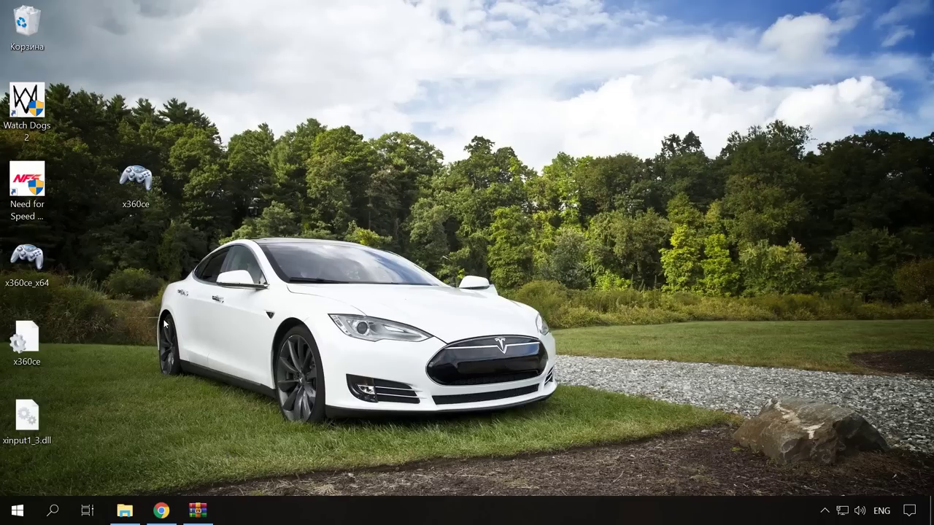
pyautogui.click(41, 213)
pyautogui.doubleClick(40, 213)
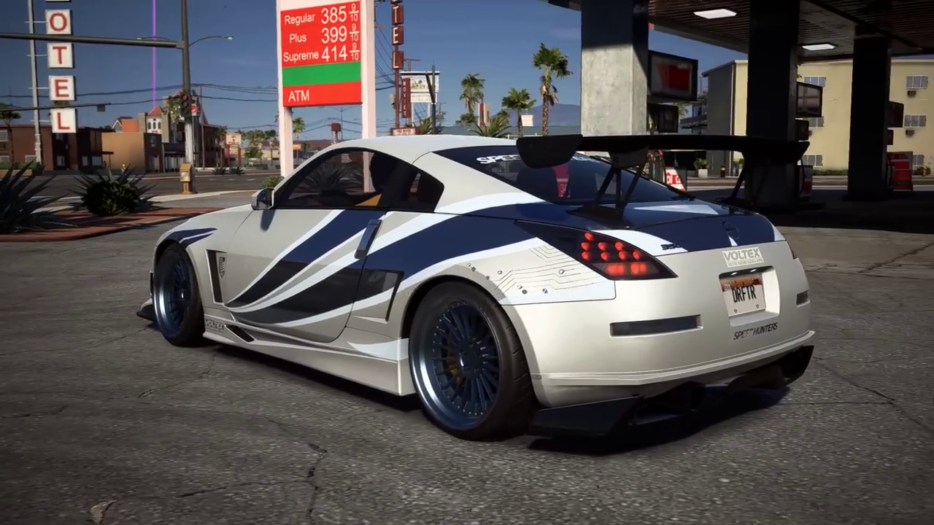
pyautogui.press('w')
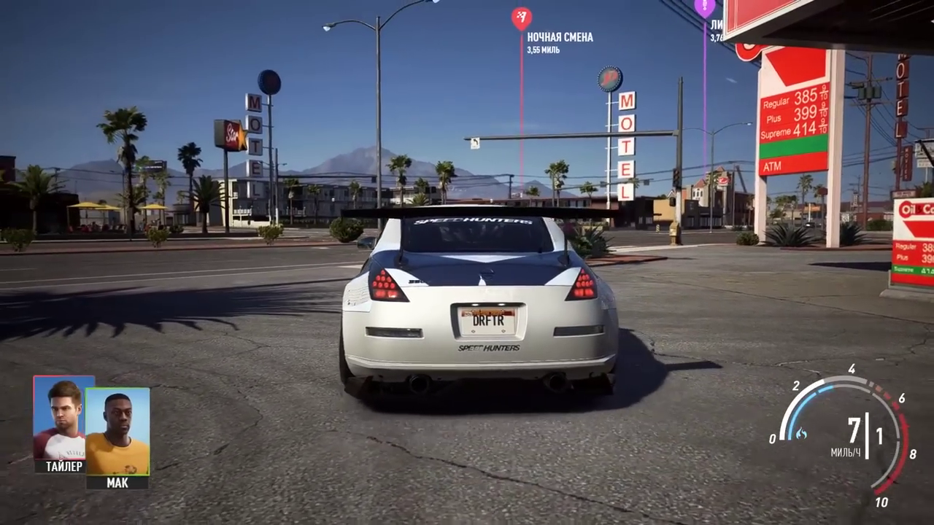
pyautogui.press('a')
pyautogui.press('a')
pyautogui.press('w')
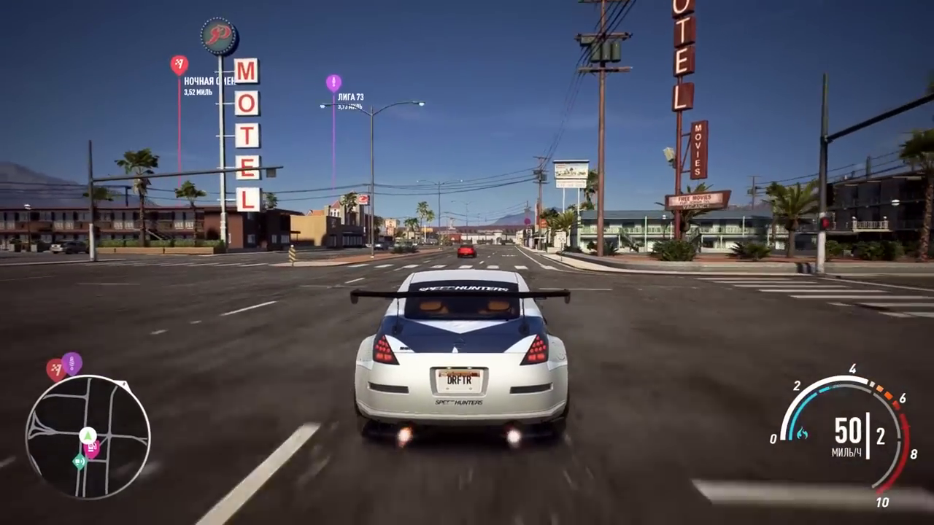
pyautogui.press('w')
pyautogui.press('d')
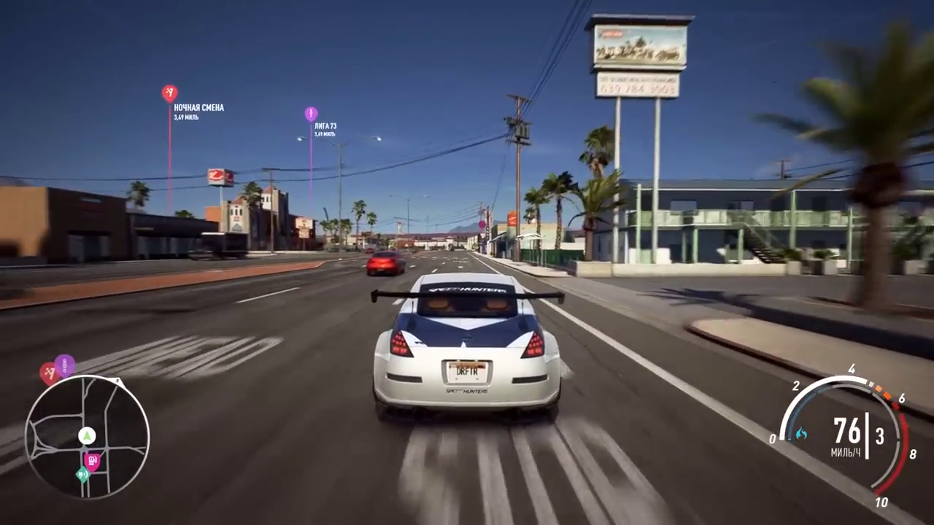
pyautogui.press('a')
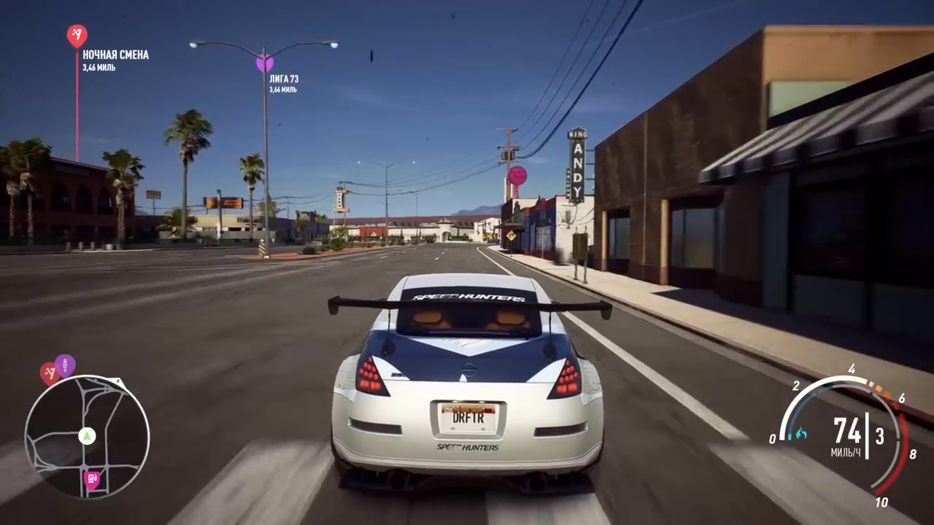
pyautogui.press('w')
pyautogui.press('w')
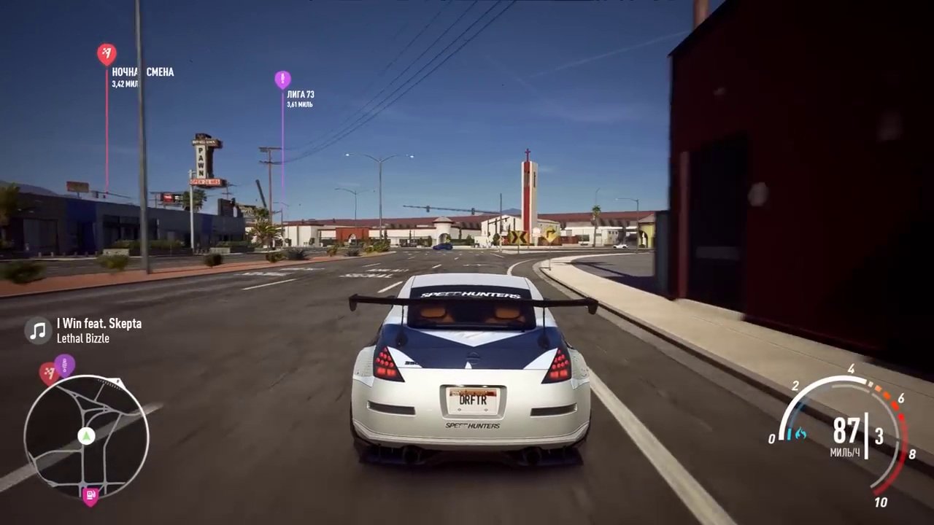
pyautogui.press('d')
pyautogui.press('d')
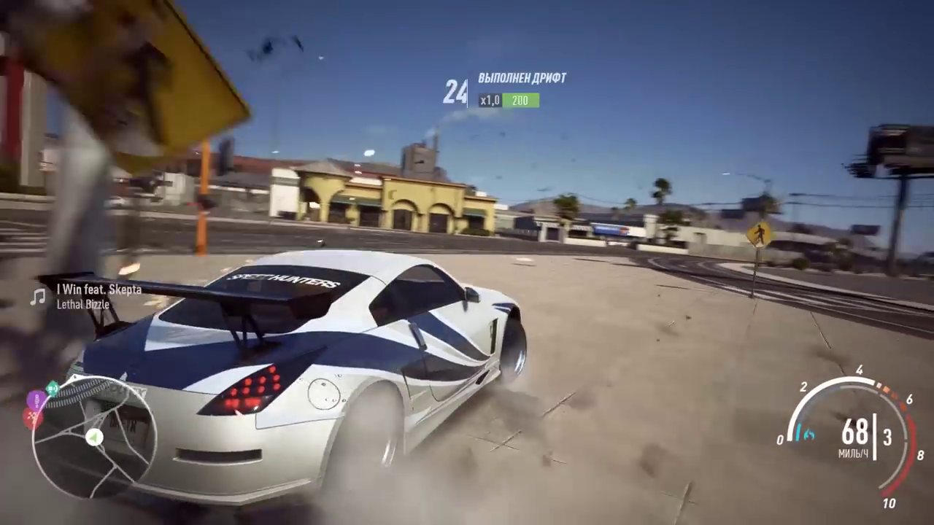
pyautogui.press('w')
pyautogui.press('a')
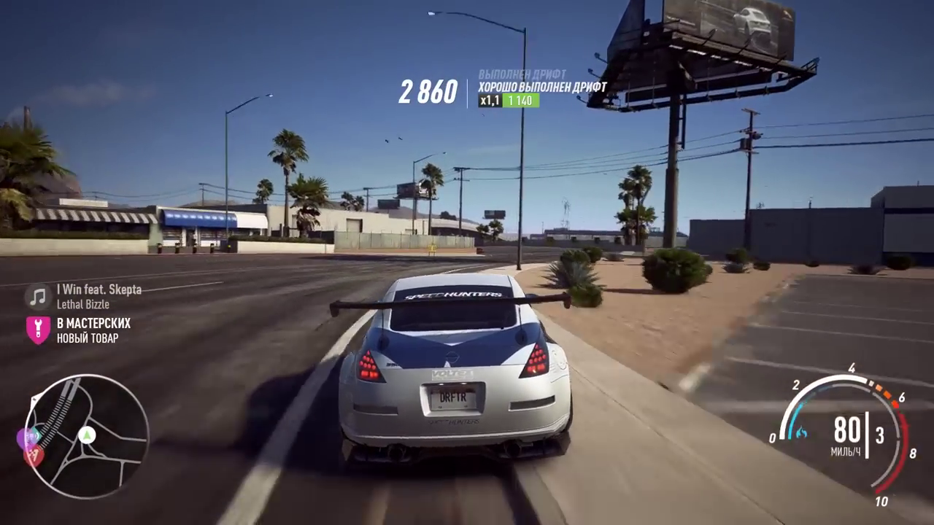
pyautogui.press('w')
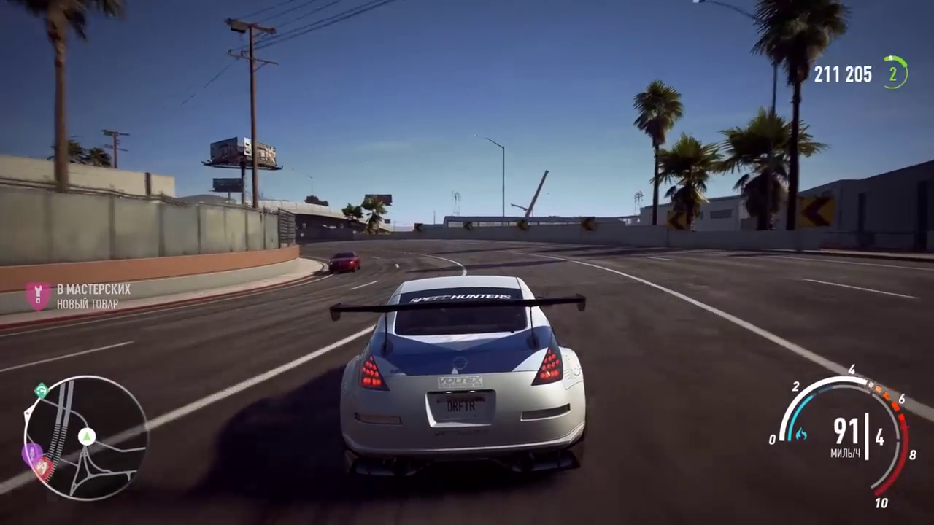
pyautogui.press('a')
pyautogui.press('w')
pyautogui.press('a')
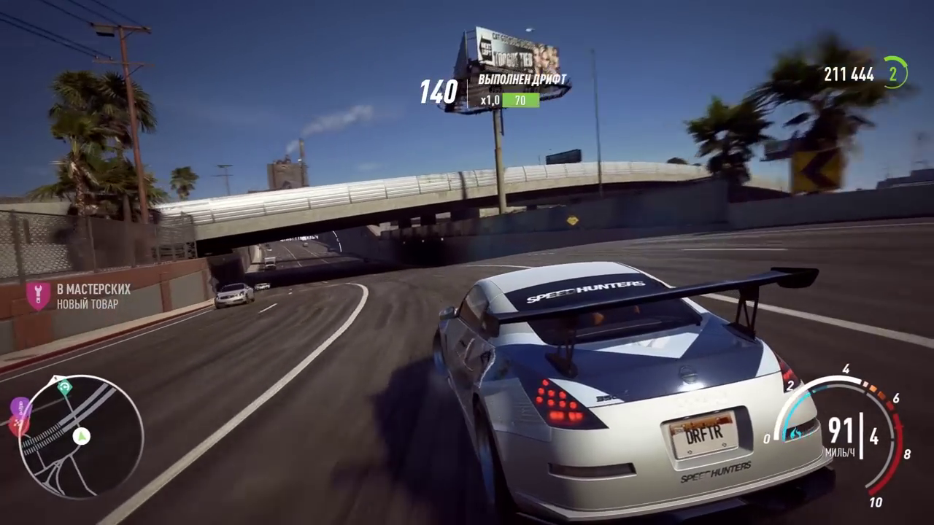
pyautogui.press('w')
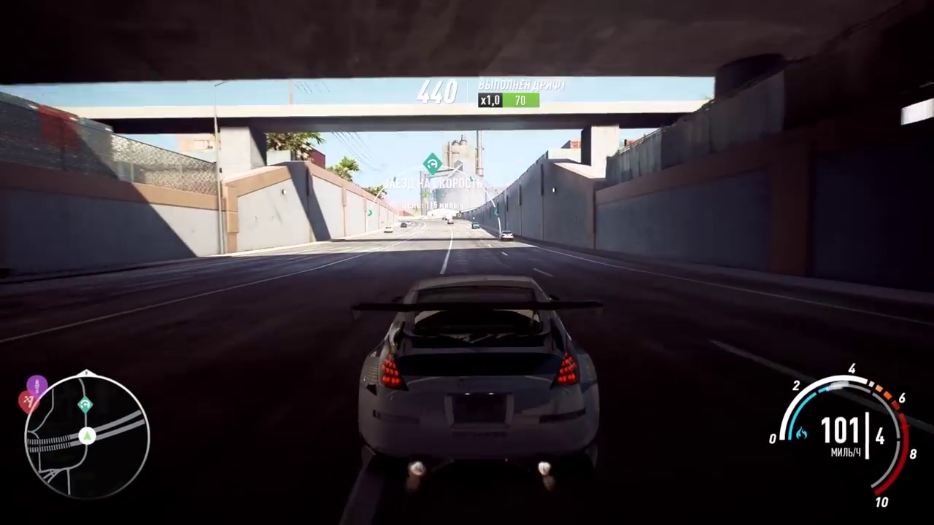
pyautogui.press('w')
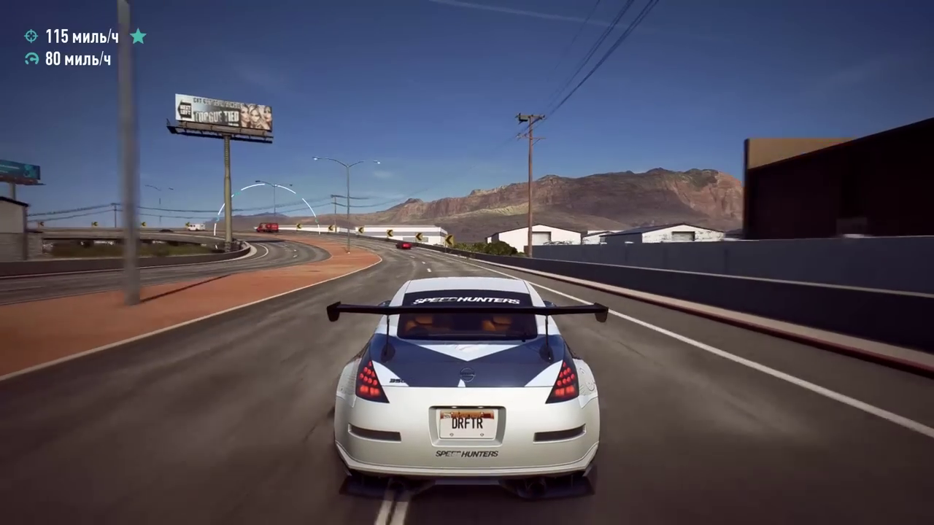
pyautogui.press('w')
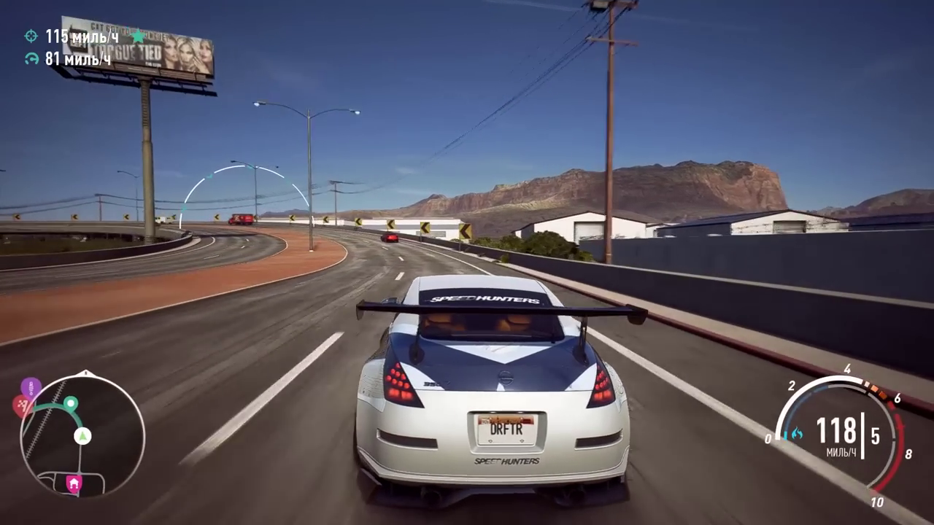
pyautogui.press('a')
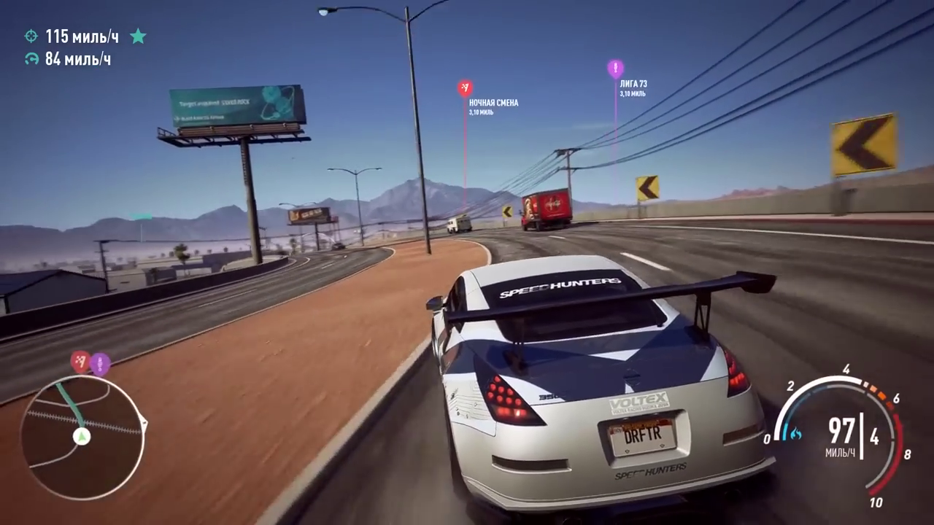
pyautogui.press('w')
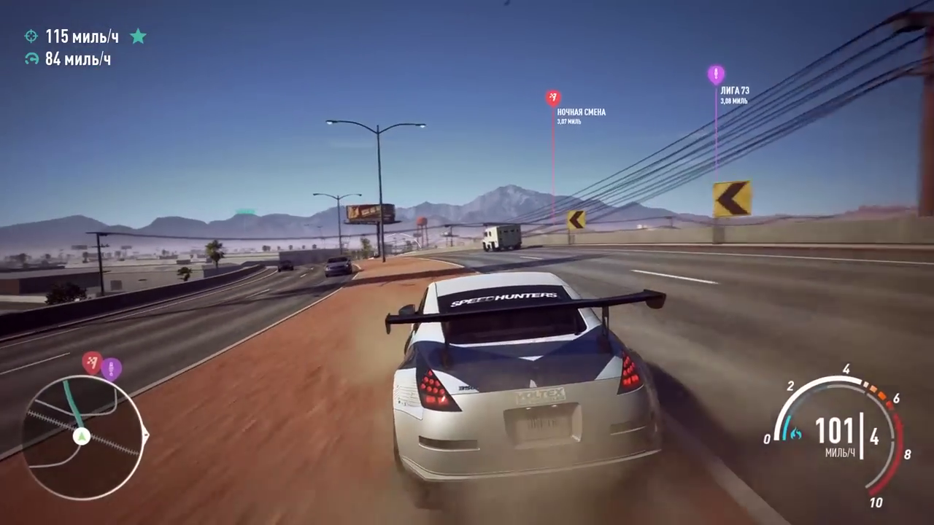
pyautogui.press('w')
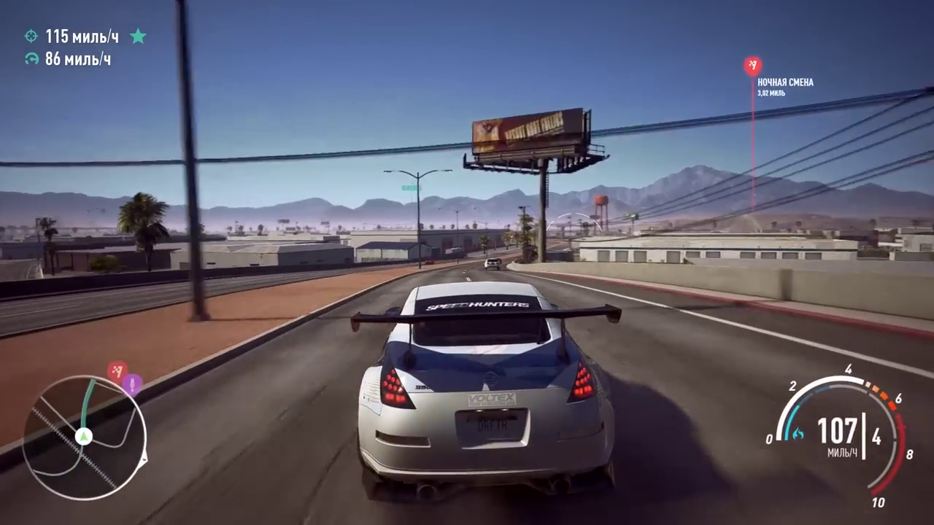
pyautogui.press('w')
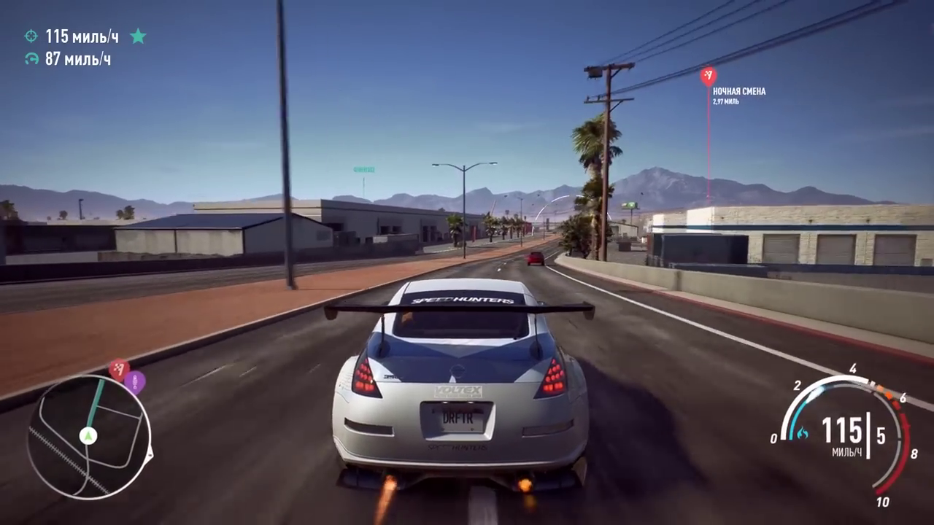
pyautogui.press('w')
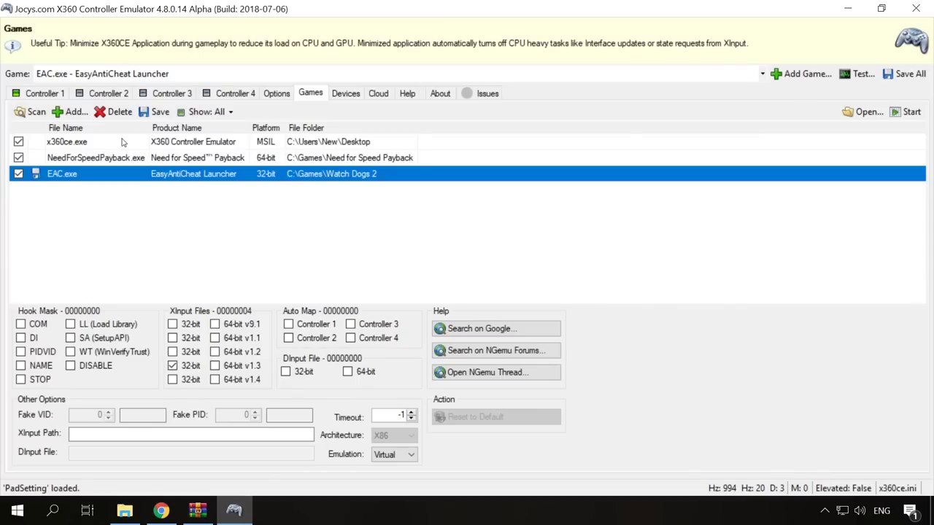
# Step: Show Controller 1's button and axis mapping in the X360 Controller Emulator and open its preset selection
pyautogui.click(59, 94)
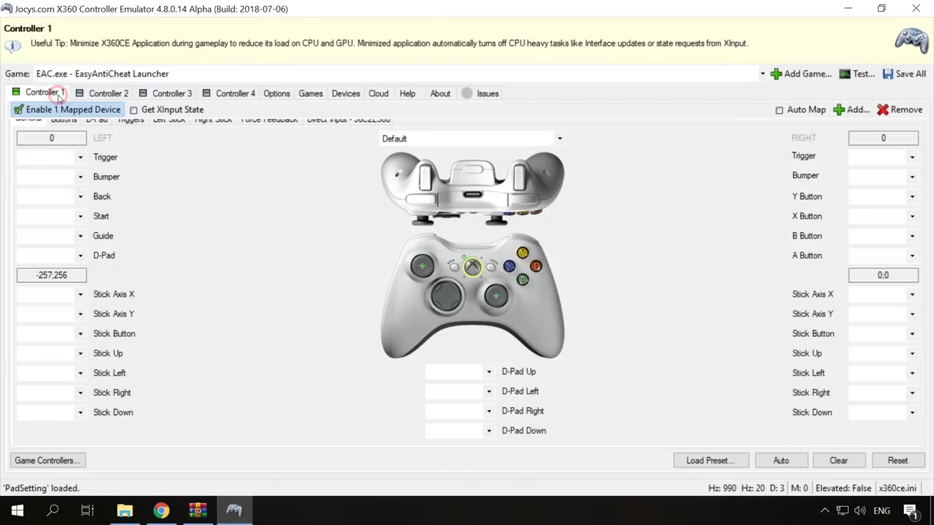
pyautogui.click(711, 462)
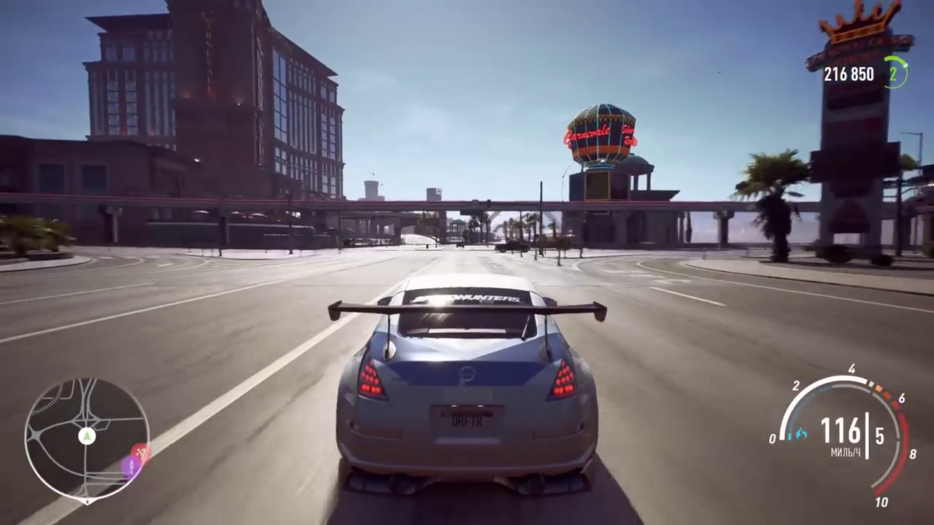
pyautogui.press('Left')
pyautogui.press('Left')
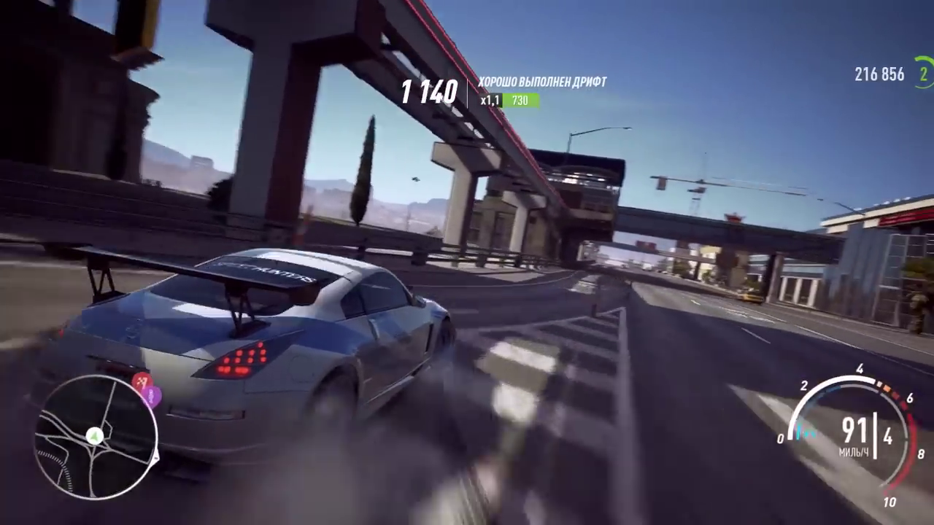
pyautogui.press('Right')
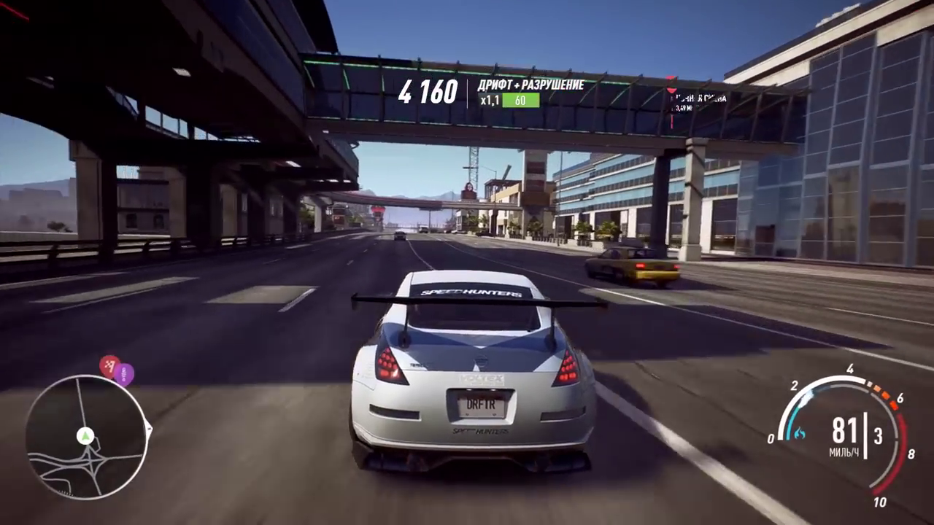
pyautogui.press('Up')
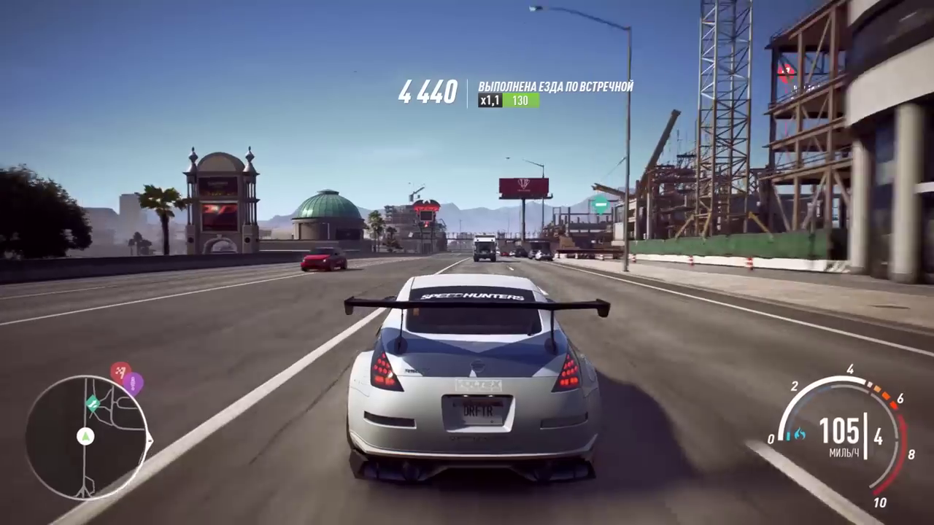
pyautogui.press('Up')
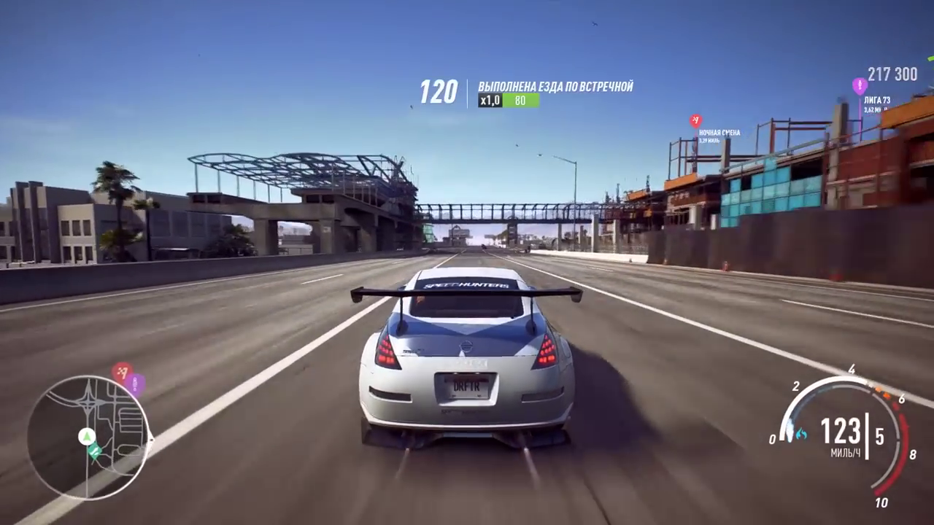
pyautogui.press('Left')
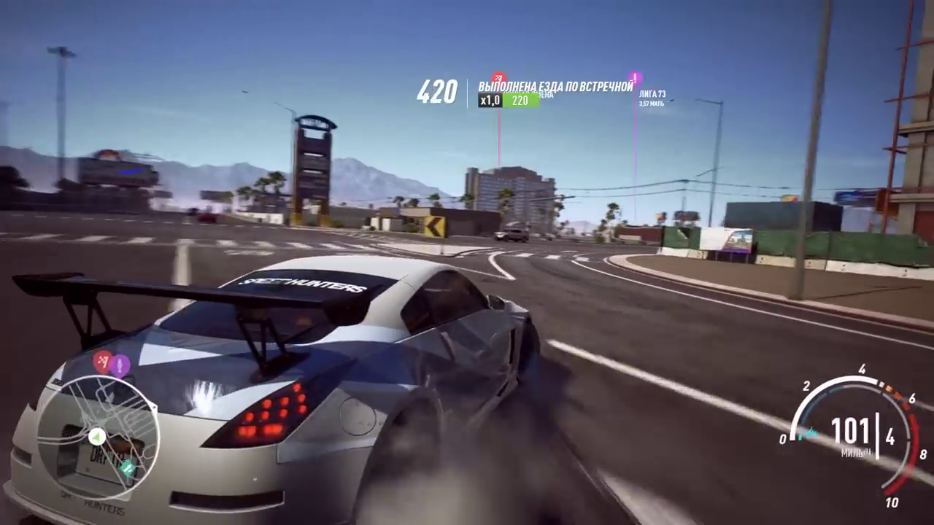
pyautogui.press('Left')
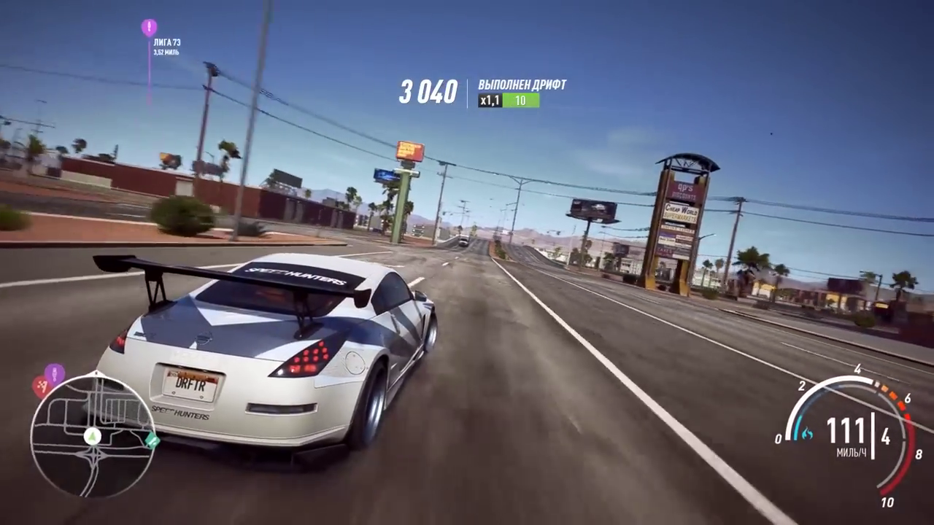